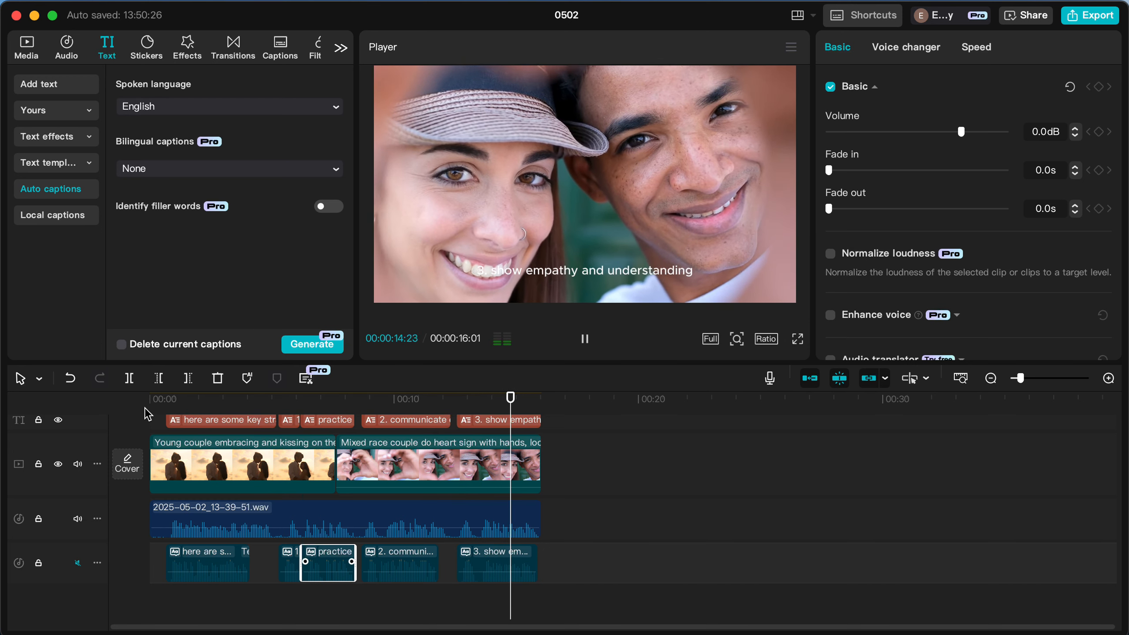
Unmute the text-to-speech track, mute the original voice recording track, and play the project from the start.
click(77, 563)
click(79, 519)
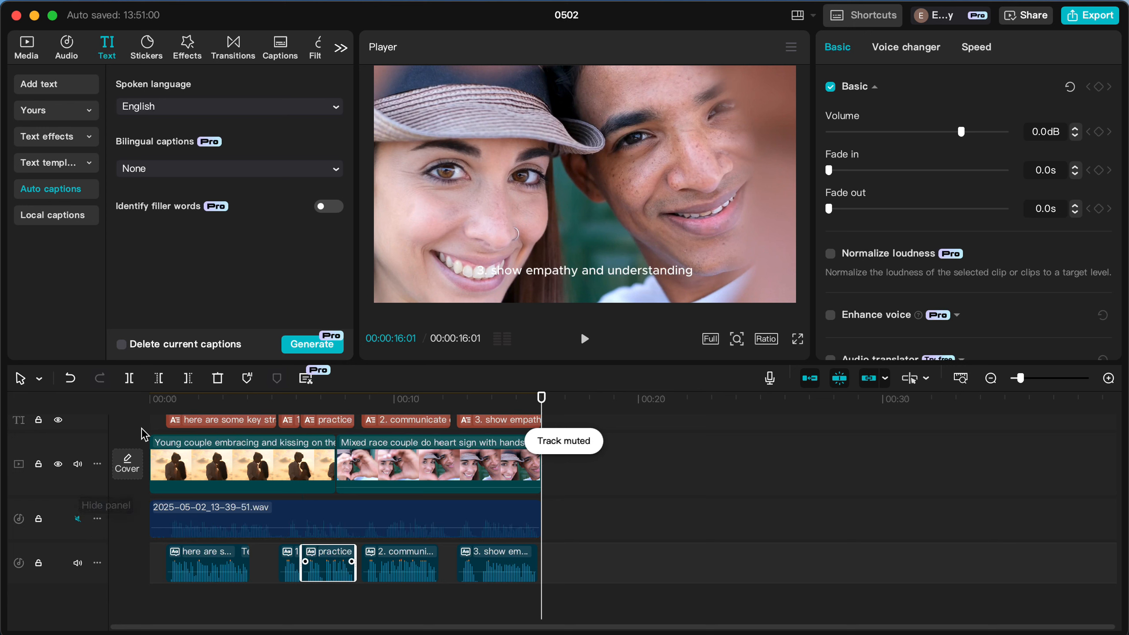
click(152, 399)
key(space)
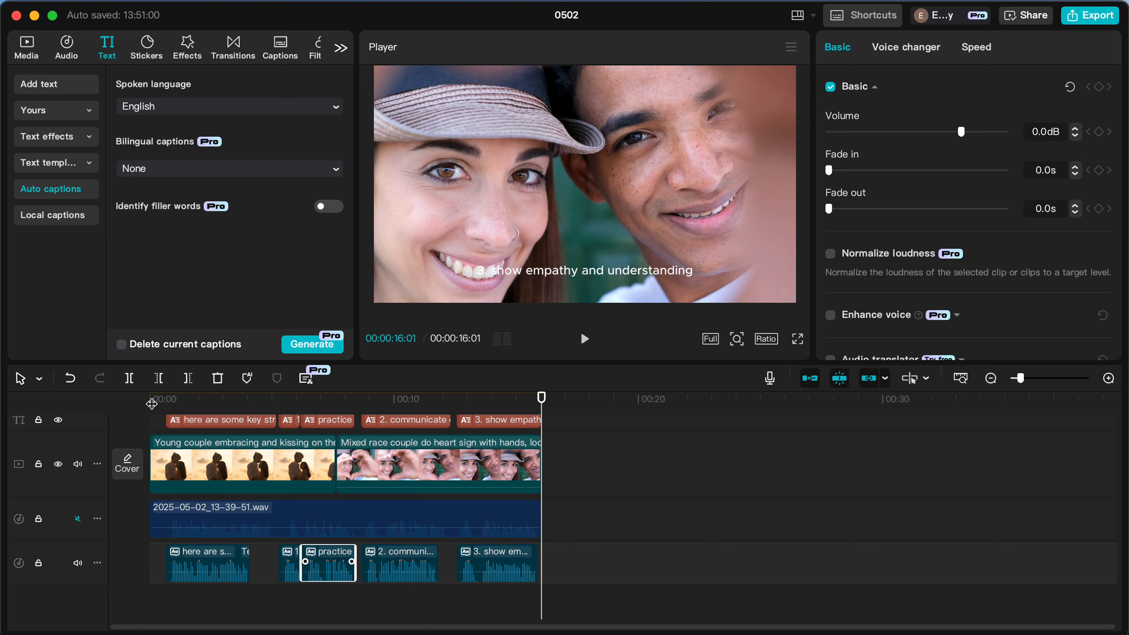
Close project 0502 and create a new empty project.
click(16, 15)
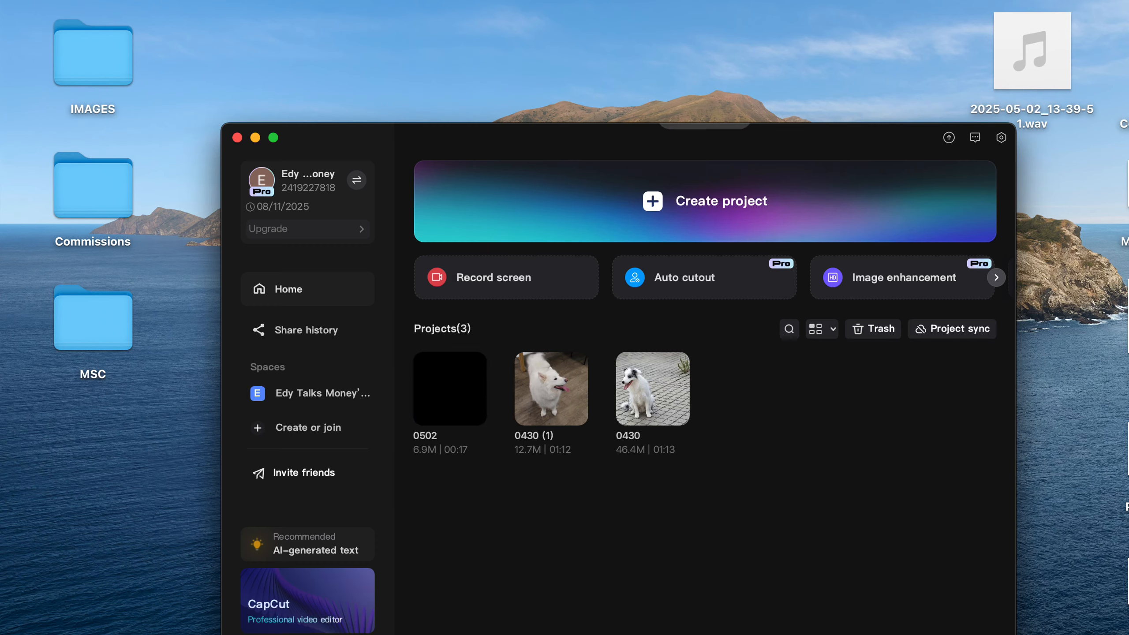
click(674, 189)
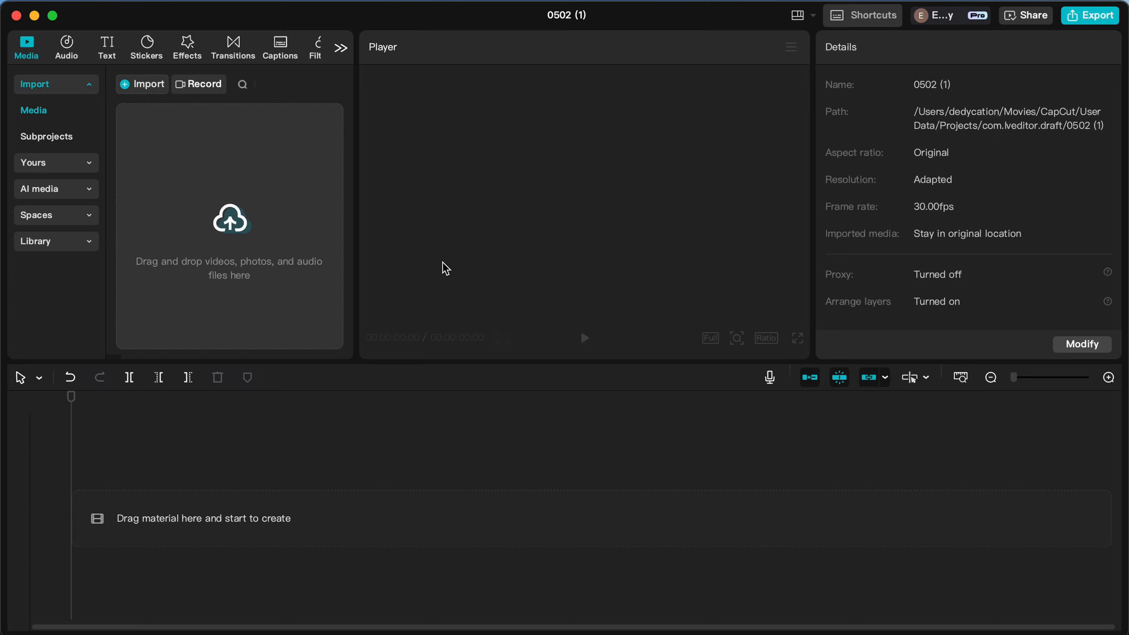
Add the sunset couple embracing clip from the stock library to the timeline and trim its end to 00:00:06:26.
click(71, 243)
mouse_move(288, 163)
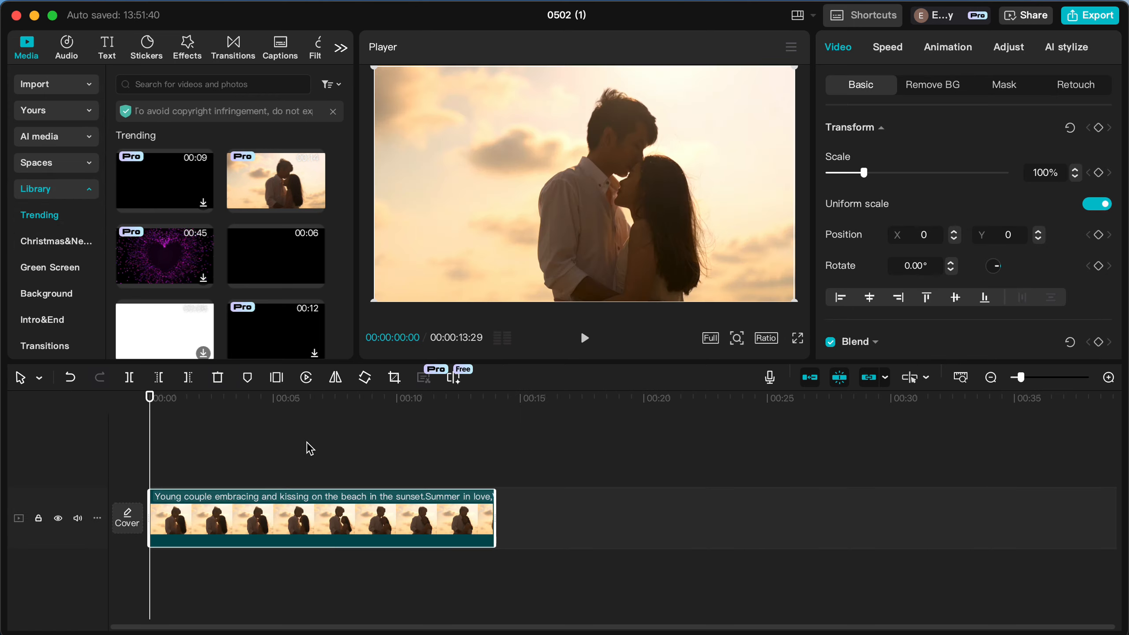
click(321, 467)
click(348, 504)
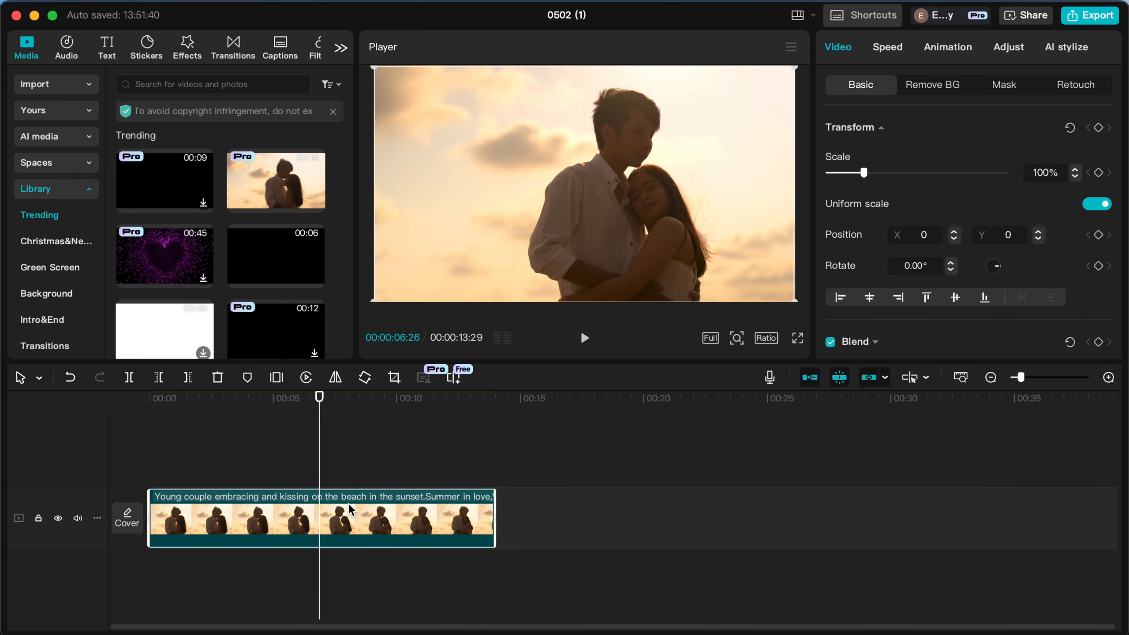
key(w)
Search the stock library for "relationship" and append the couple making a heart sign with their hands to the timeline.
click(184, 87)
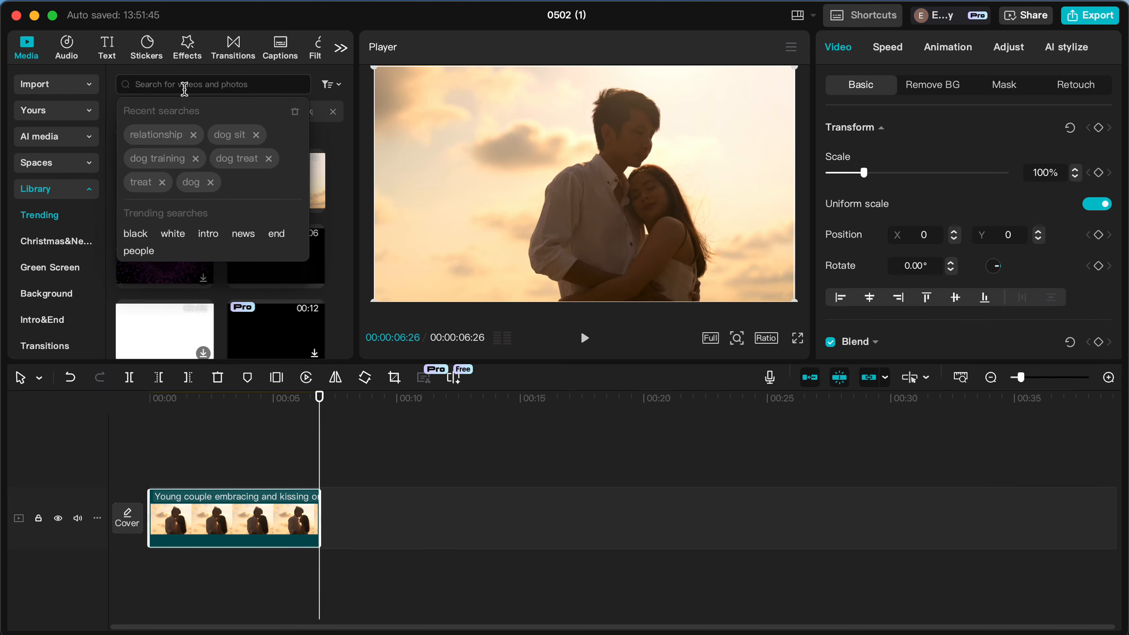
text(relatio)
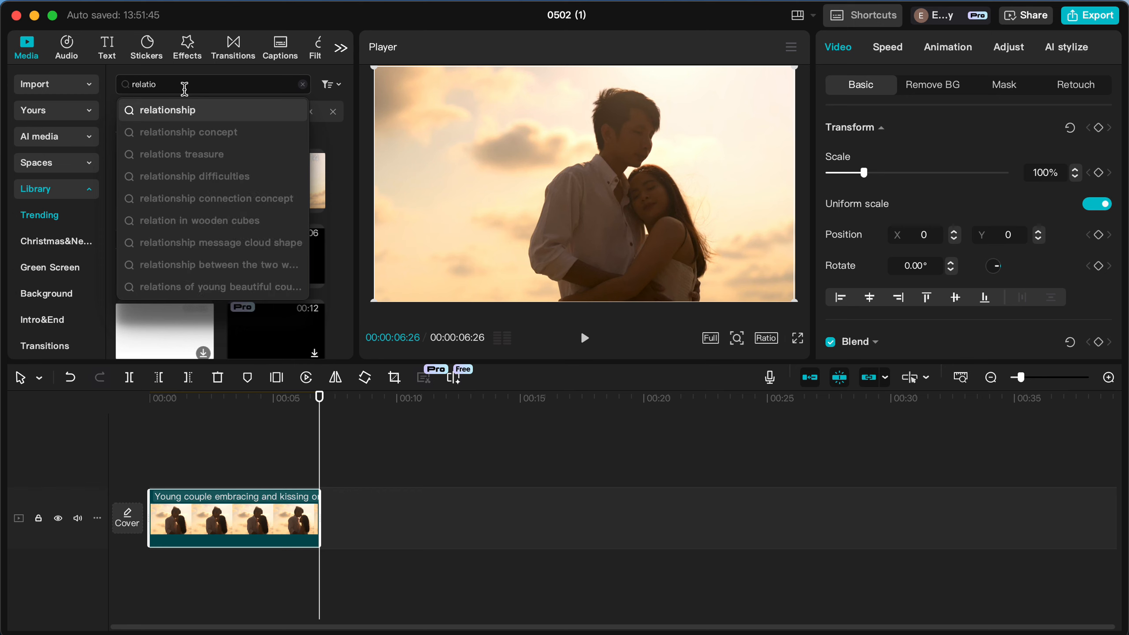
click(189, 116)
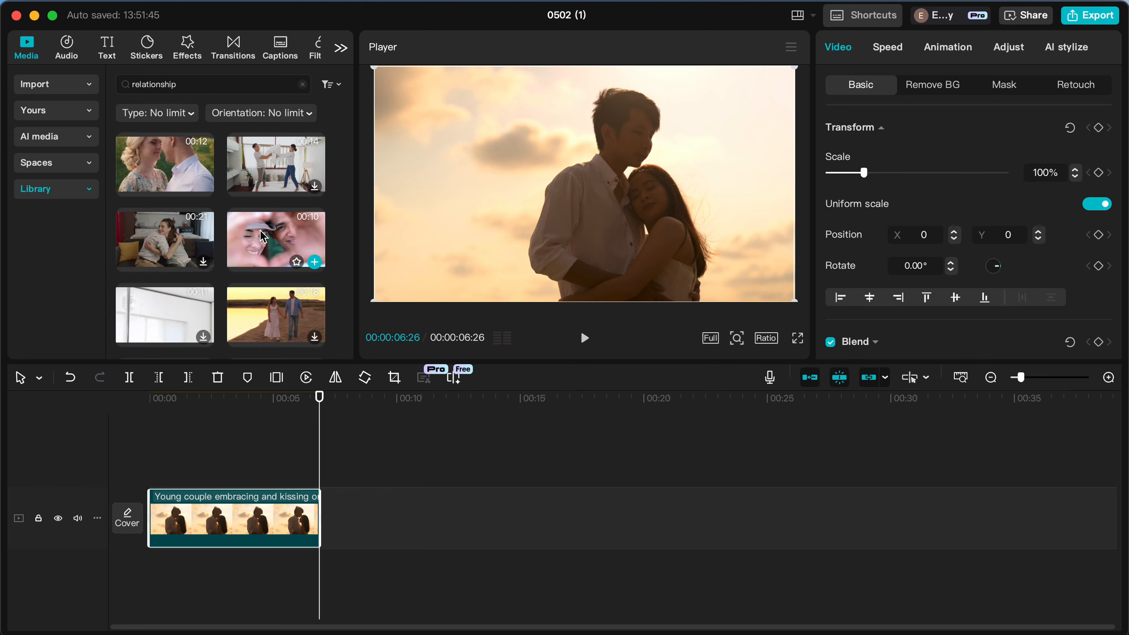
click(315, 263)
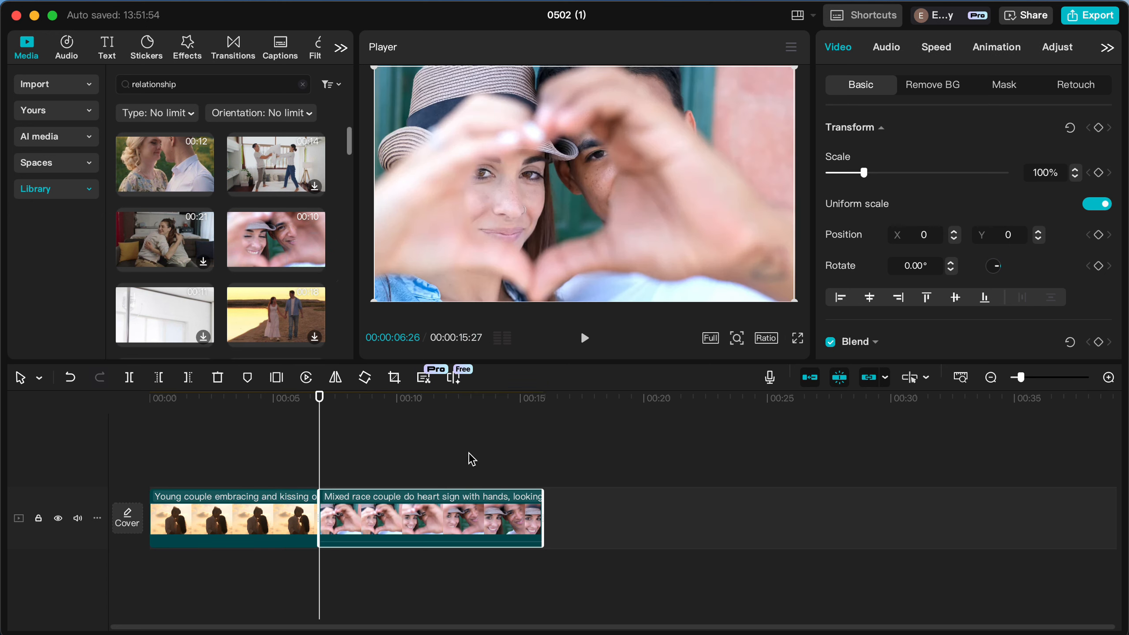
click(152, 398)
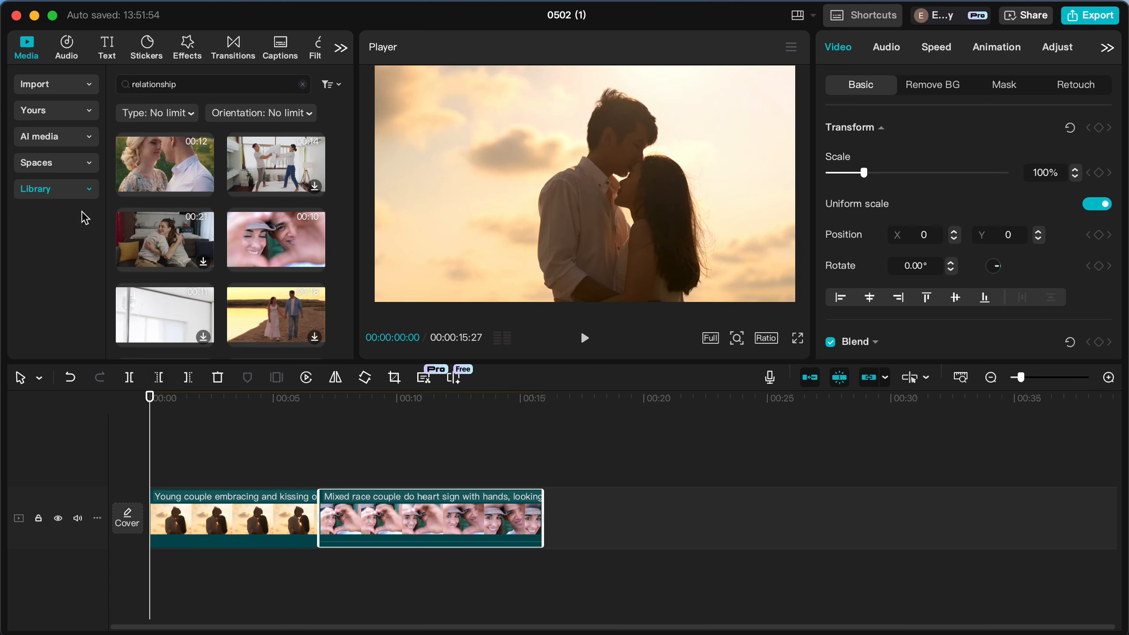
Minimize the project and listen to the desktop recording 2025-05-02_13-39-51.wav in Music at a lower volume, closing the player when done.
click(34, 16)
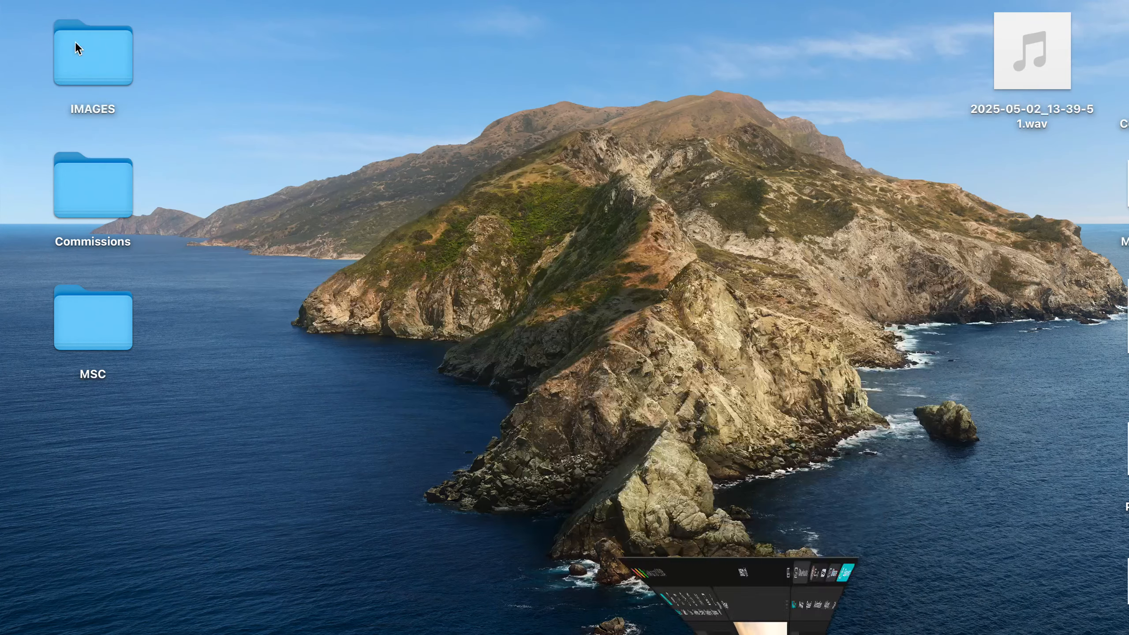
click(992, 82)
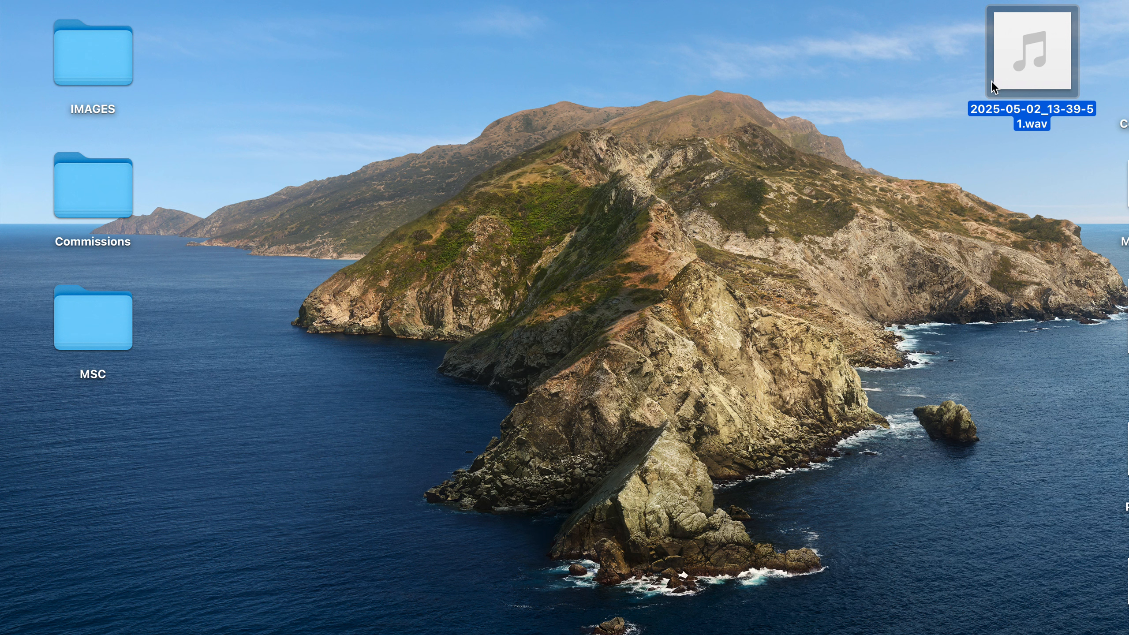
double_click(991, 81)
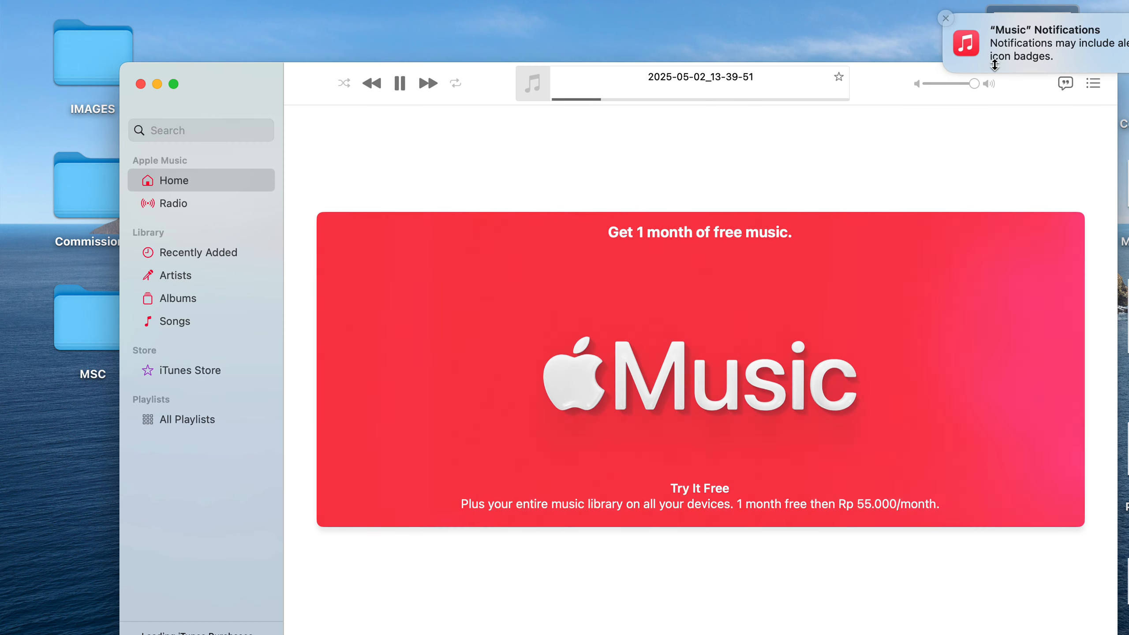
drag(974, 84, 960, 87)
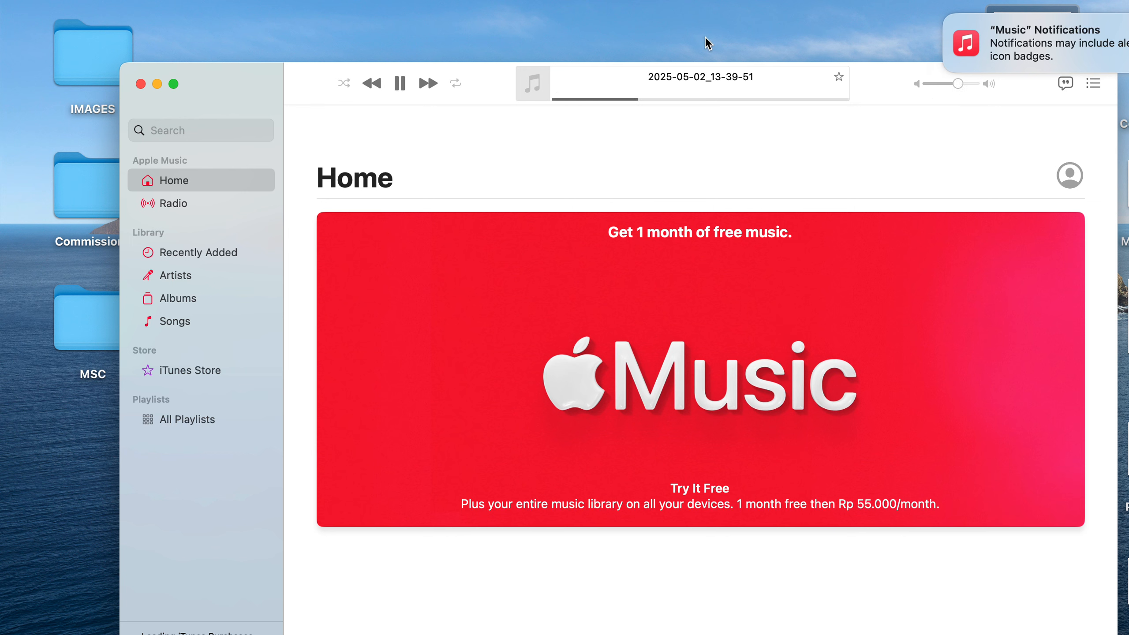
click(139, 85)
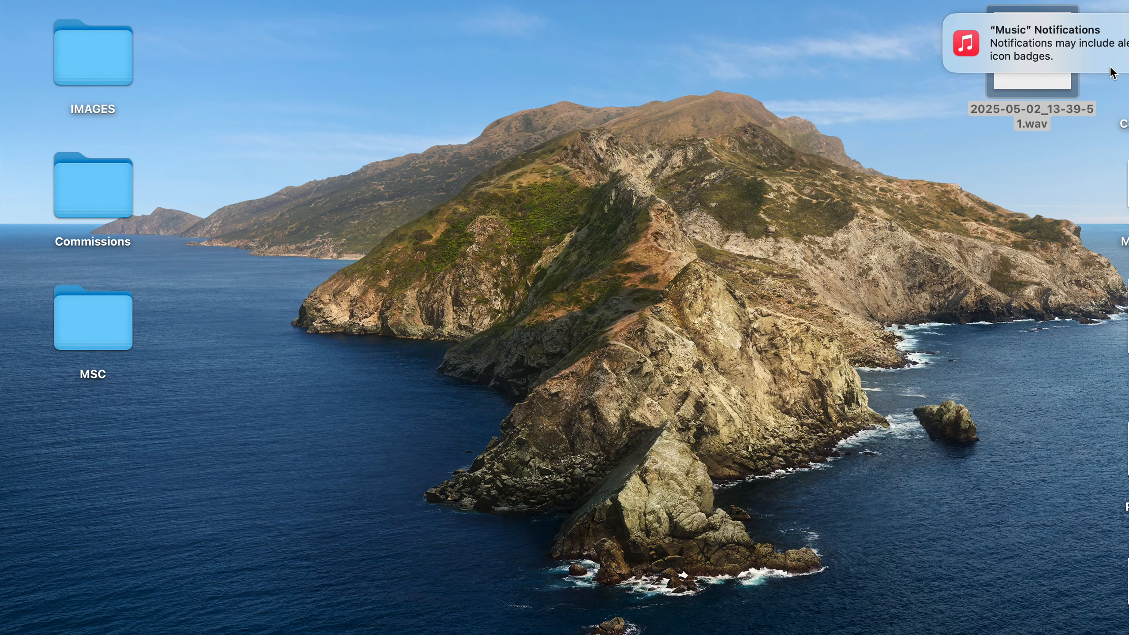
click(947, 19)
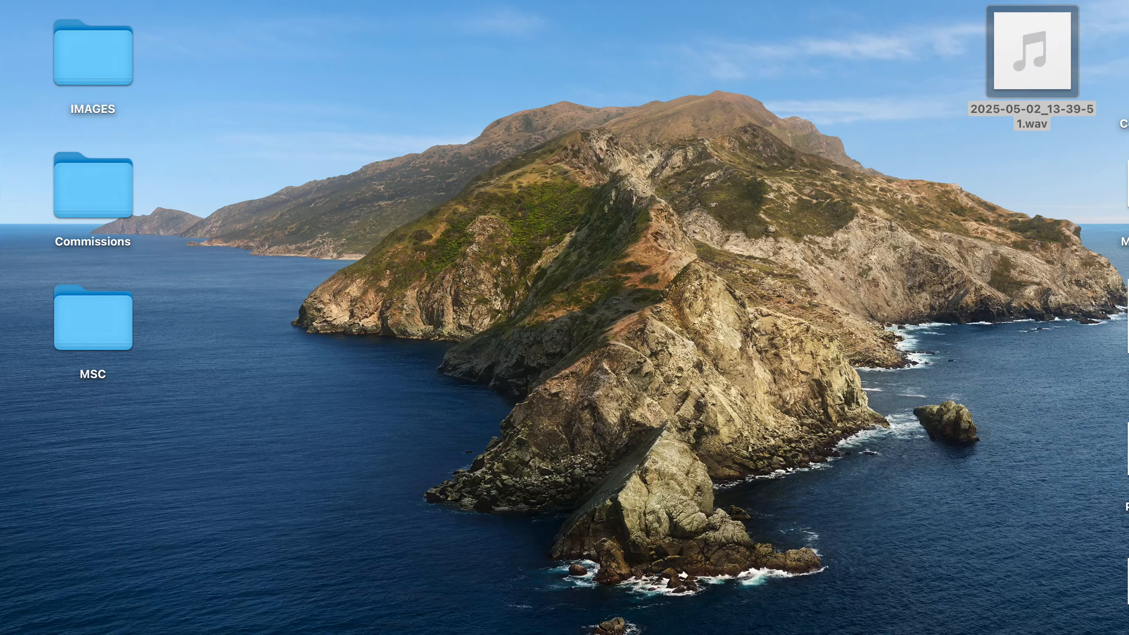
right_click(699, 634)
click(698, 633)
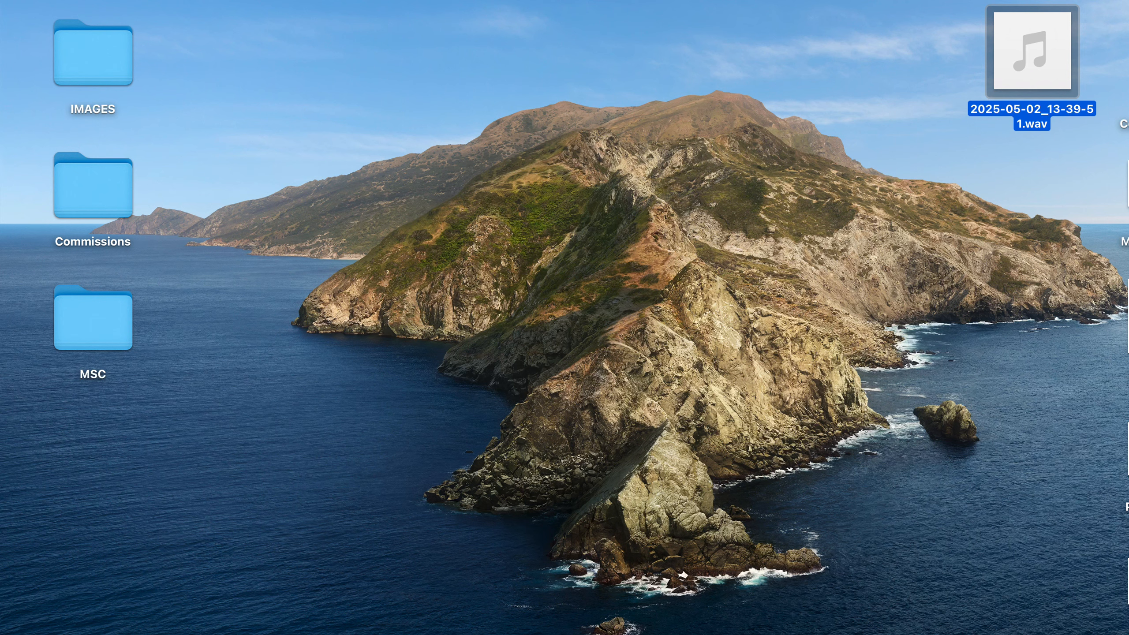
Switch back to CapCut, import 2025-05-02_13-39-51.wav from the Desktop, and place it on an audio track below the video clips.
click(873, 633)
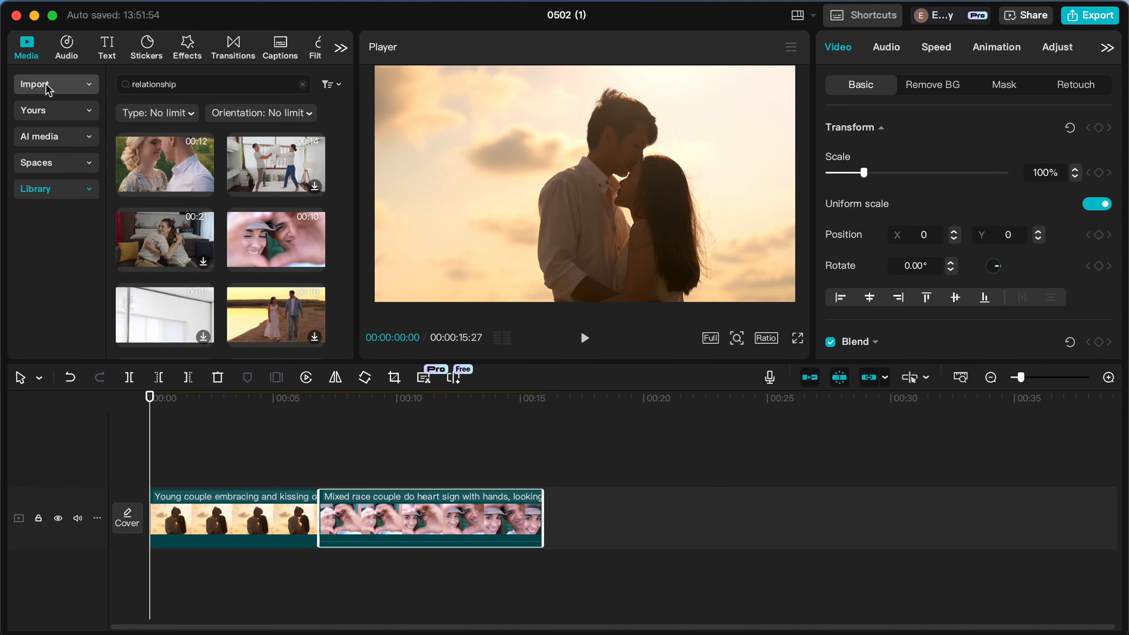
click(66, 85)
click(158, 88)
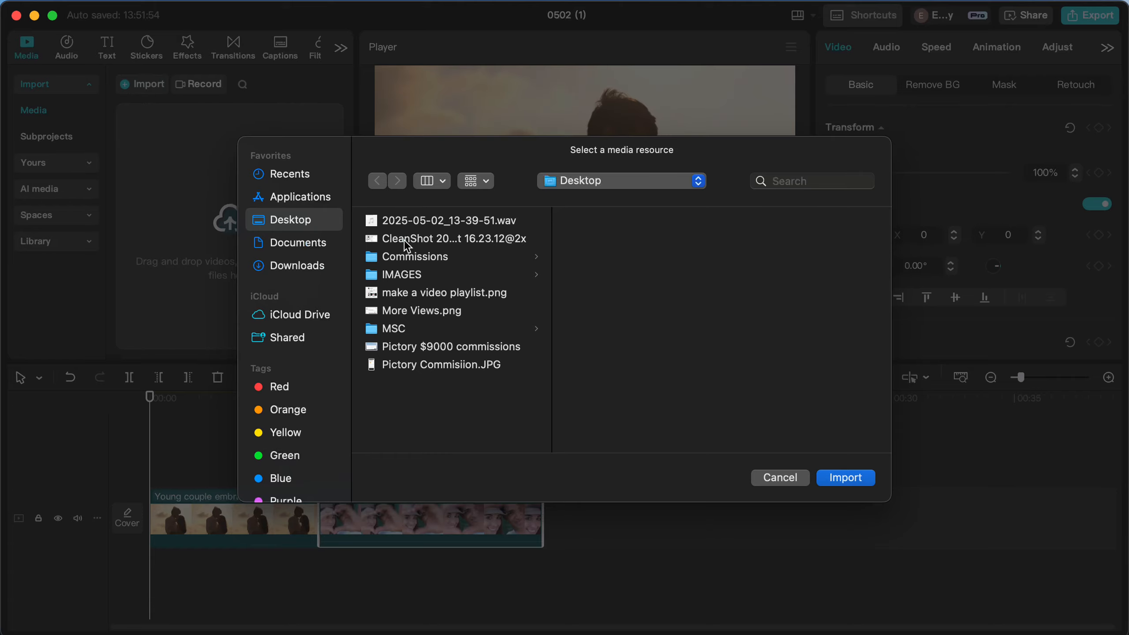
click(412, 226)
double_click(412, 224)
drag(195, 184, 156, 536)
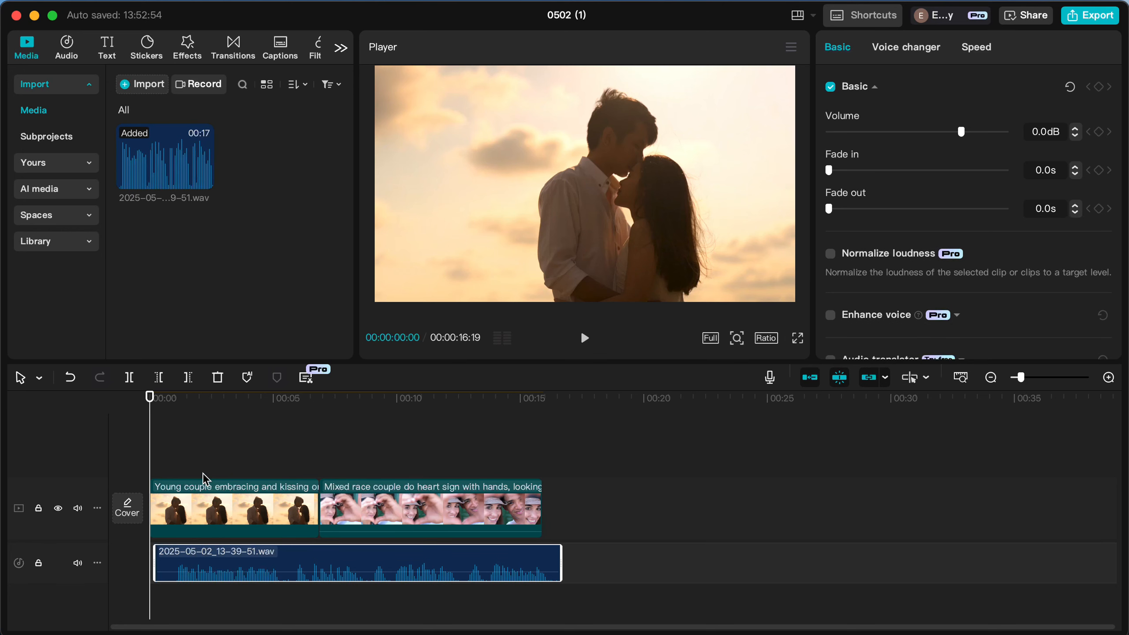
Align the voice recording with the timeline start and trim its end to match the end of the second video clip.
click(173, 486)
click(163, 451)
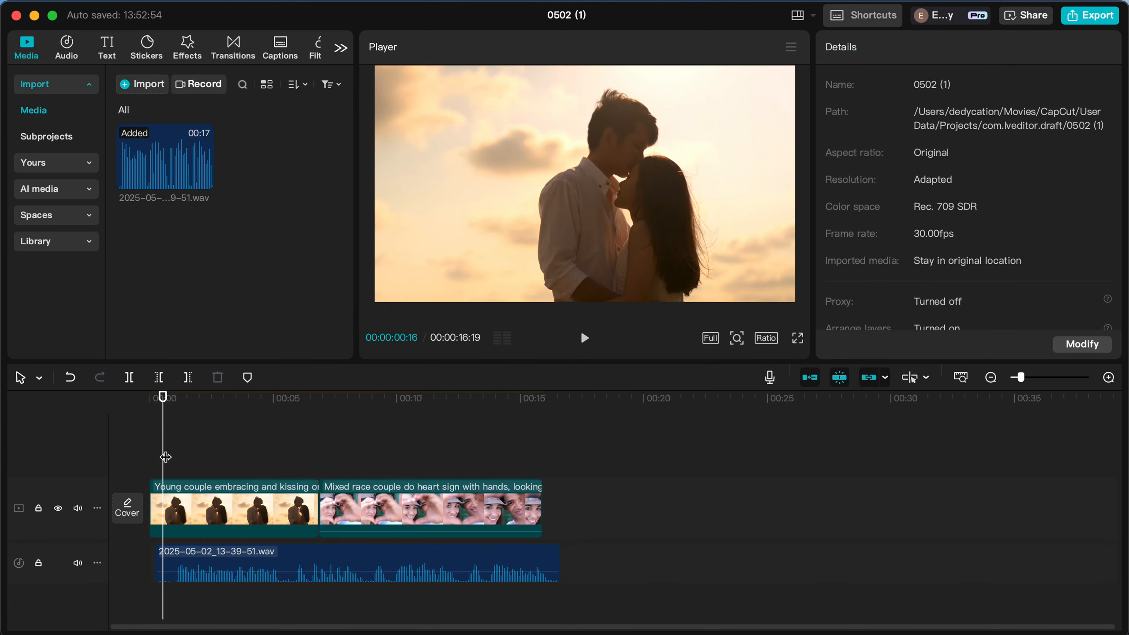
mouse_move(201, 562)
mouse_down()
mouse_move(210, 566)
mouse_move(189, 563)
mouse_up()
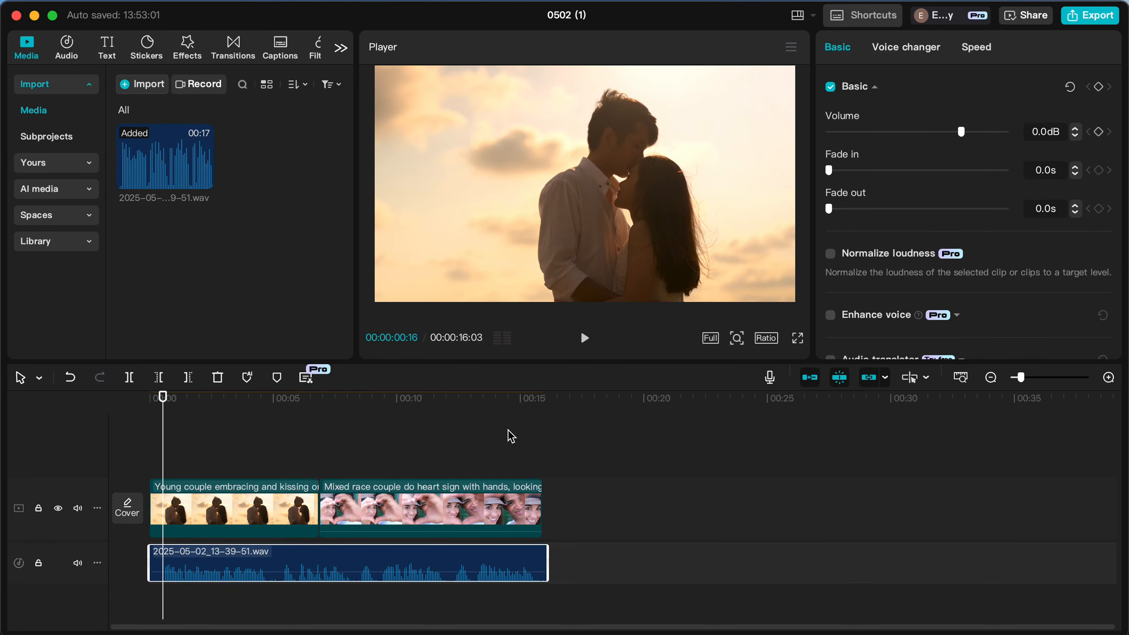
click(508, 431)
click(542, 469)
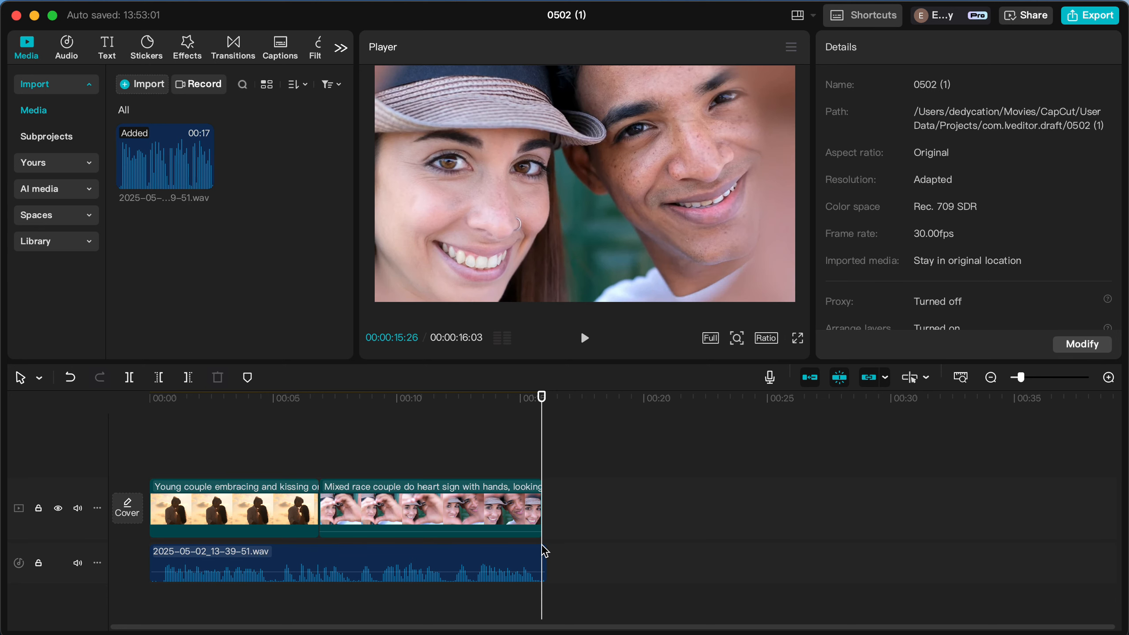
drag(545, 551, 542, 551)
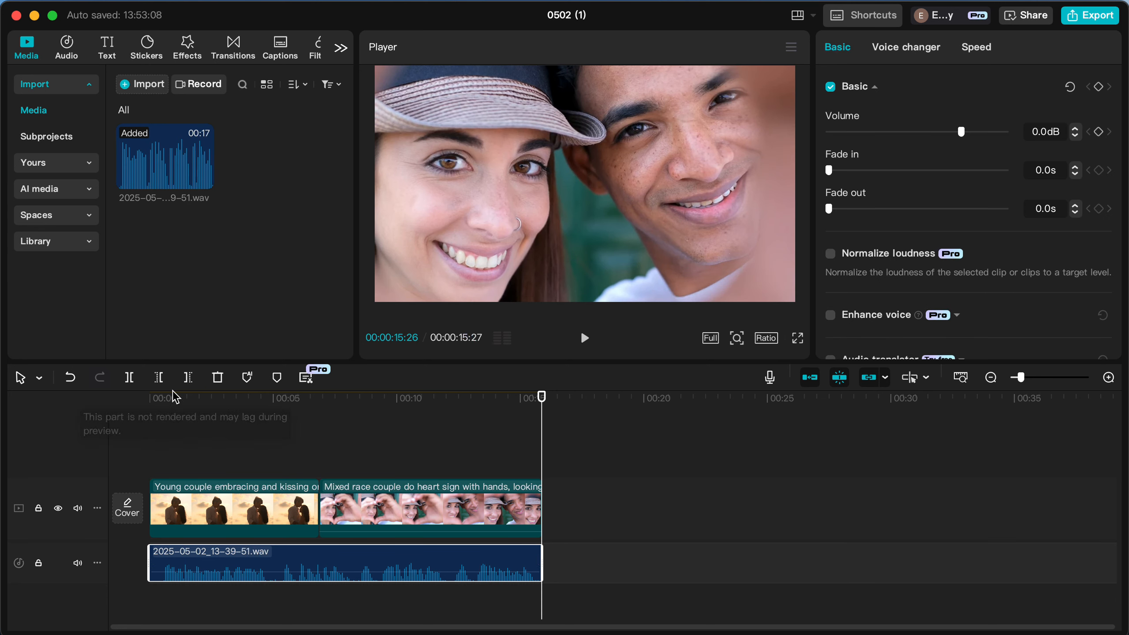
click(153, 399)
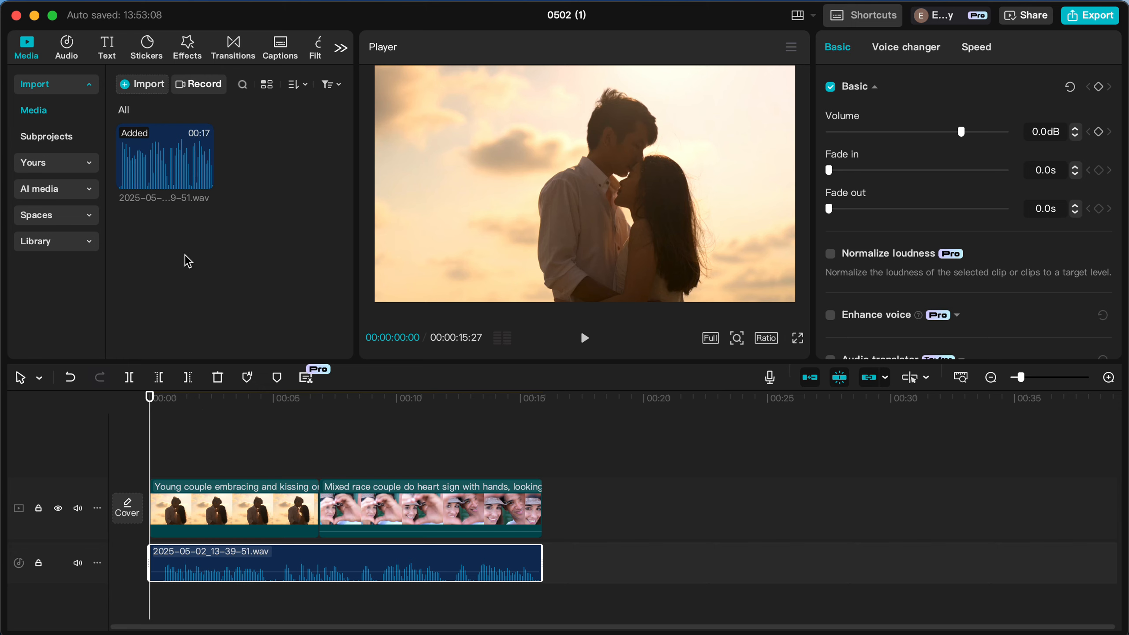
Generate automatic captions from the recording with English as the spoken language and no bilingual captions.
click(103, 49)
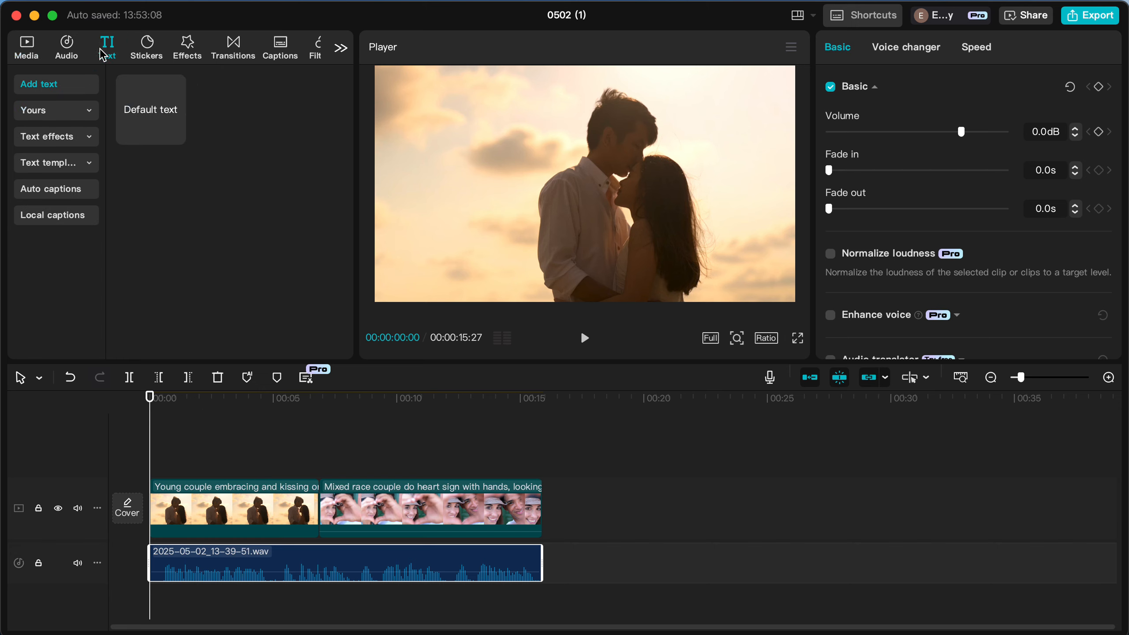
click(65, 192)
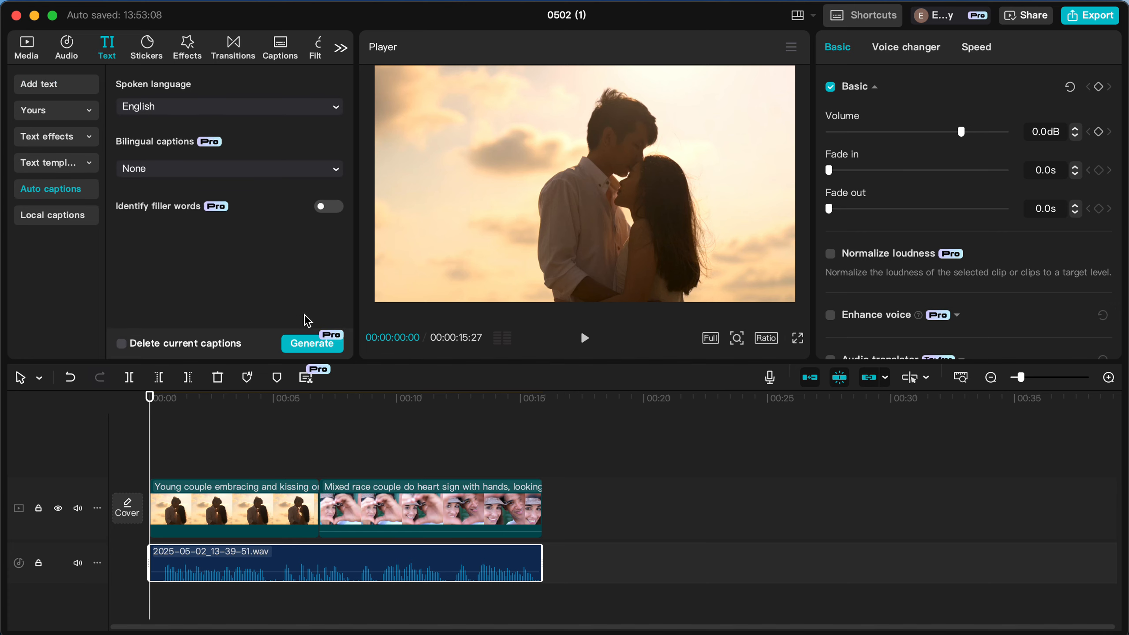
click(309, 345)
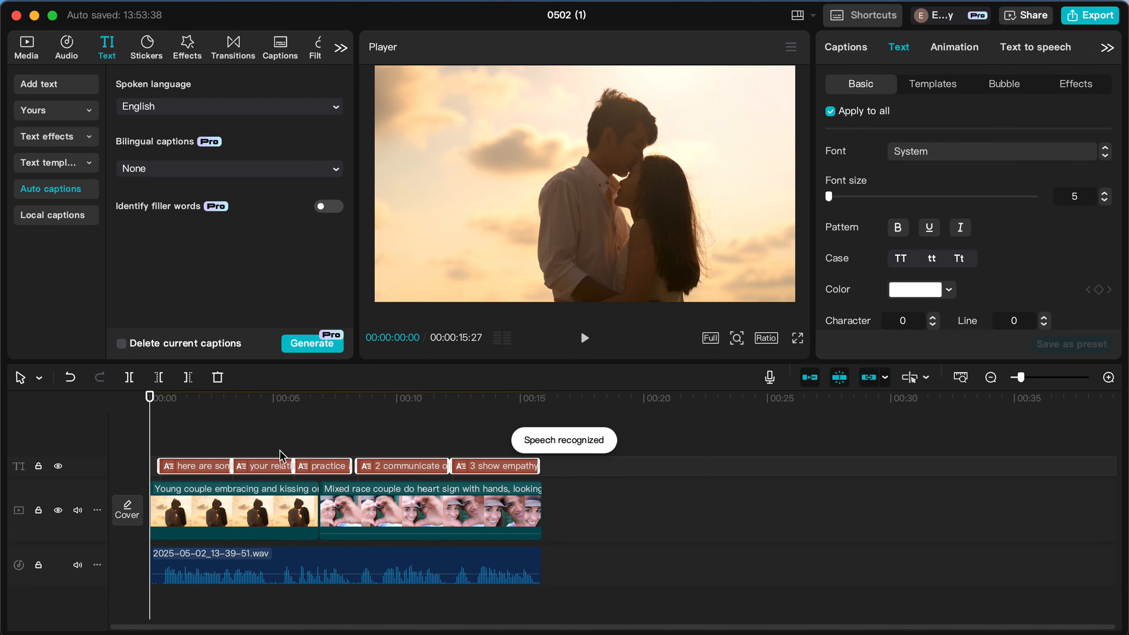
Review the first two captions and remove the words "your relationship" from the second one, keeping only "1".
click(198, 434)
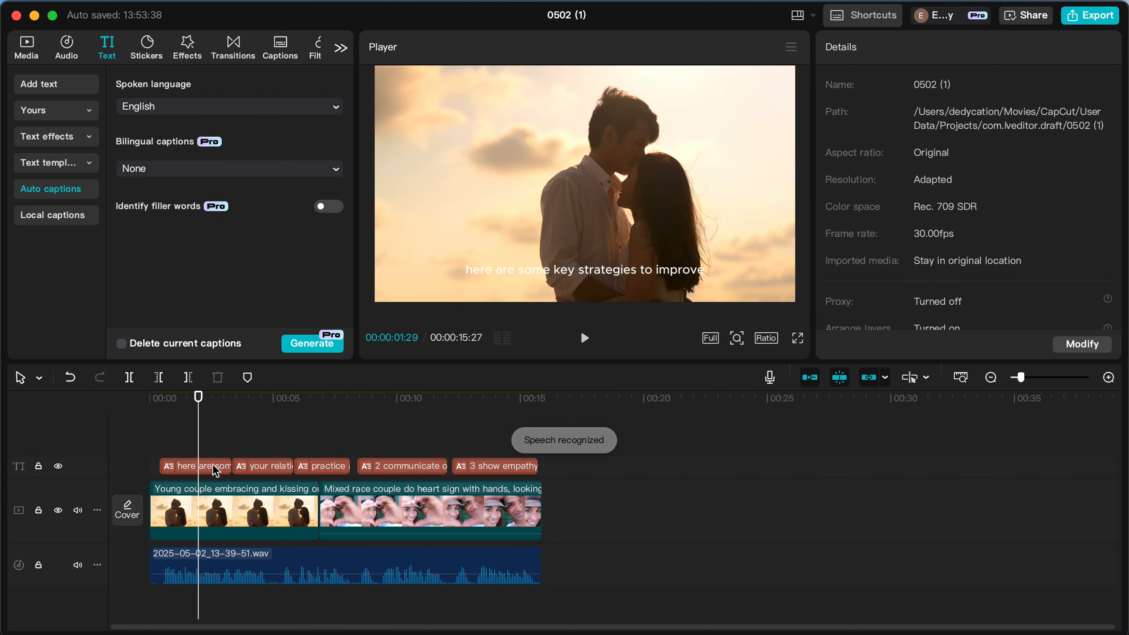
click(216, 469)
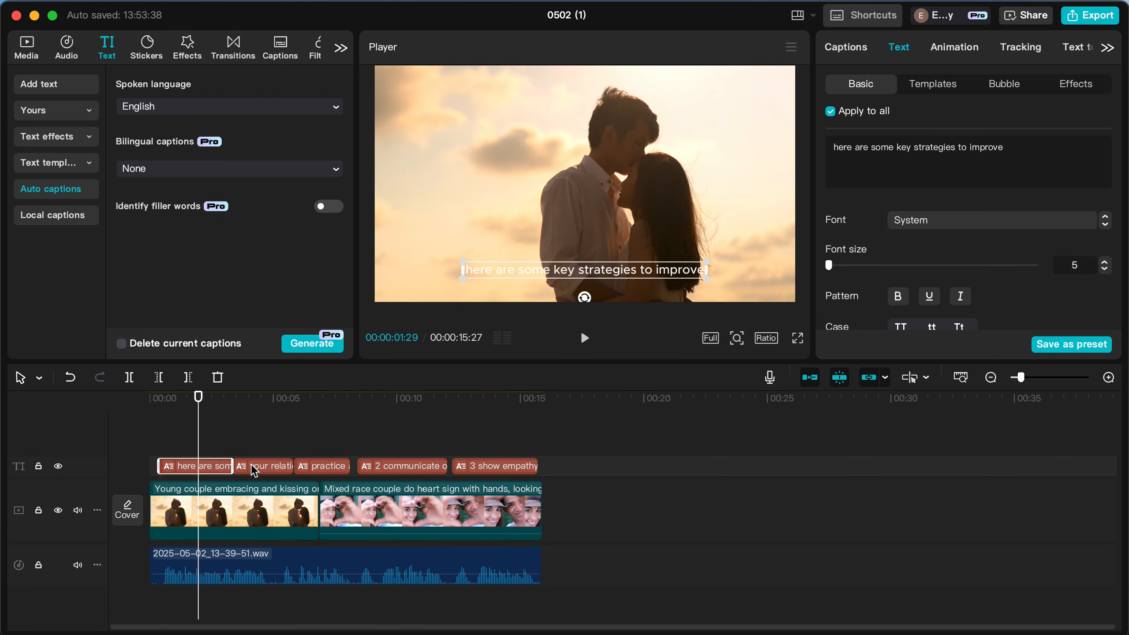
click(251, 468)
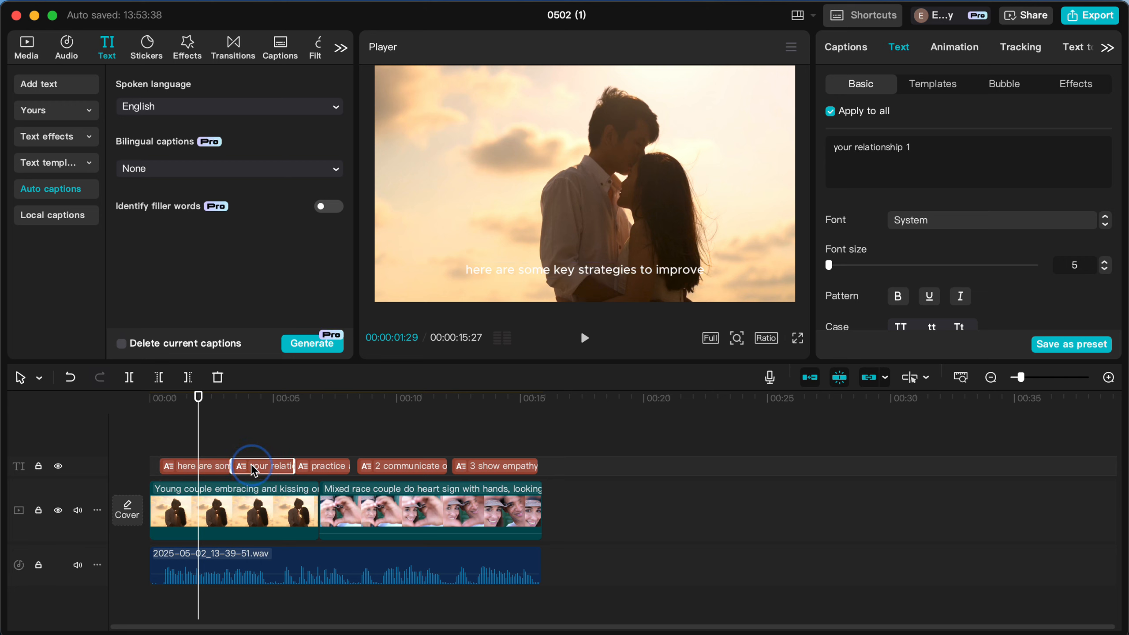
click(222, 446)
click(221, 465)
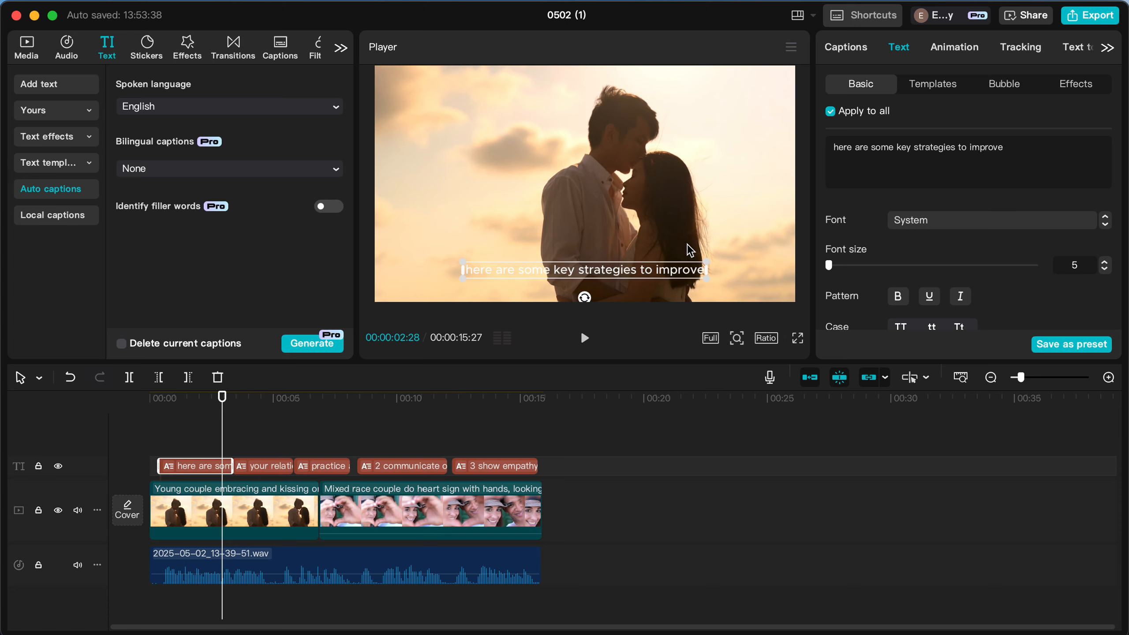
click(265, 467)
click(905, 148)
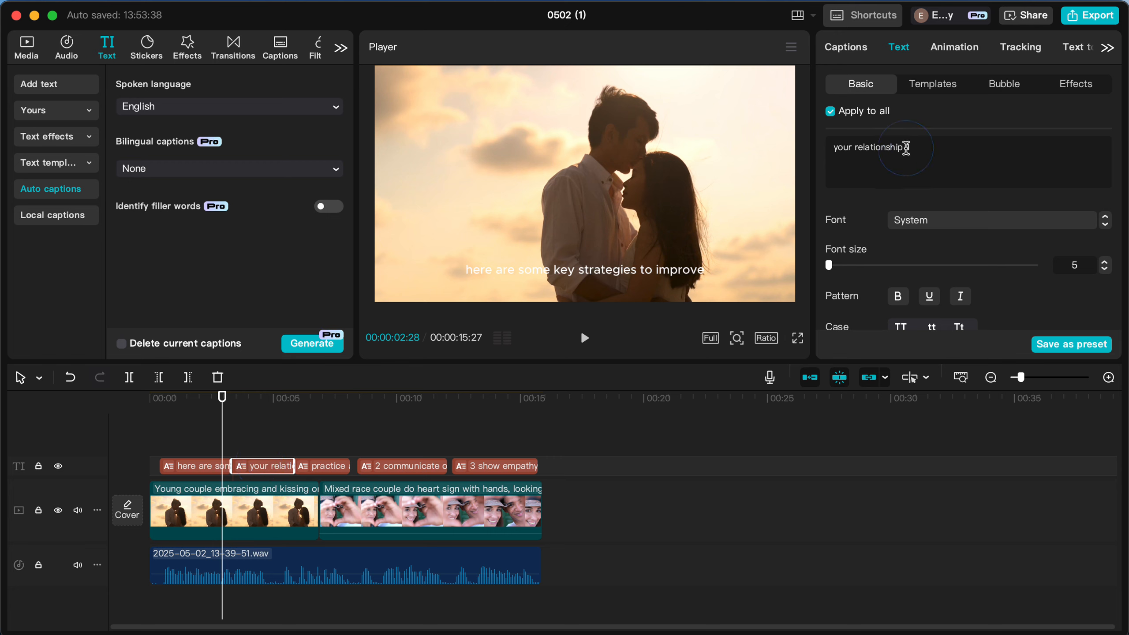
drag(903, 147, 827, 146)
key(ctrl+c)
key(BackSpace)
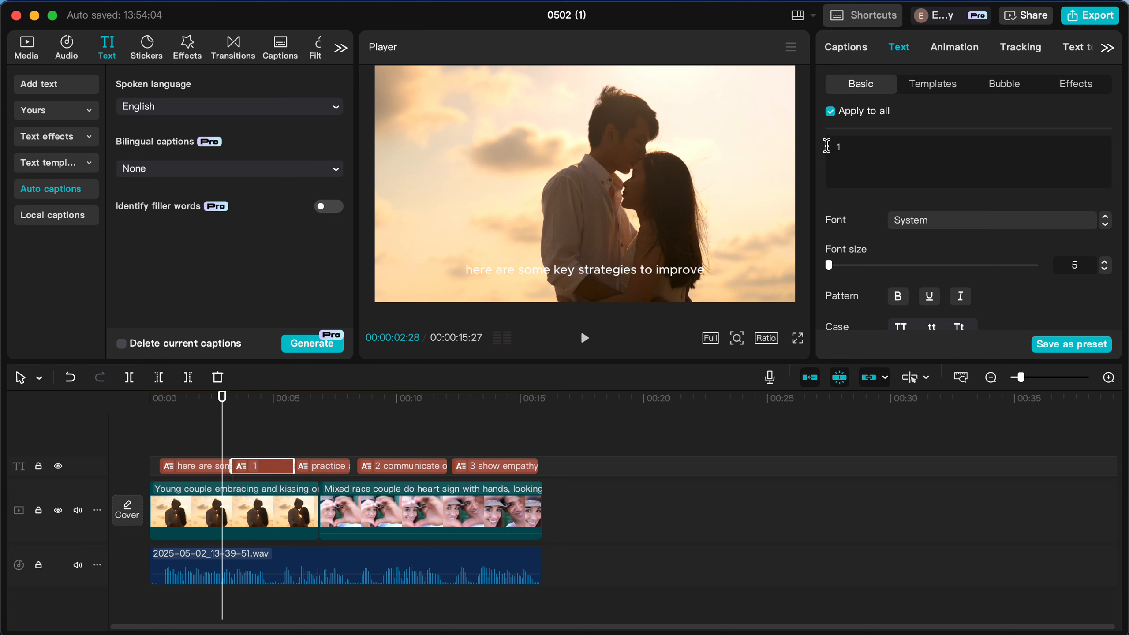
Add the words "your relationship" to the end of the first caption, "here are some key strategies to improve".
click(204, 474)
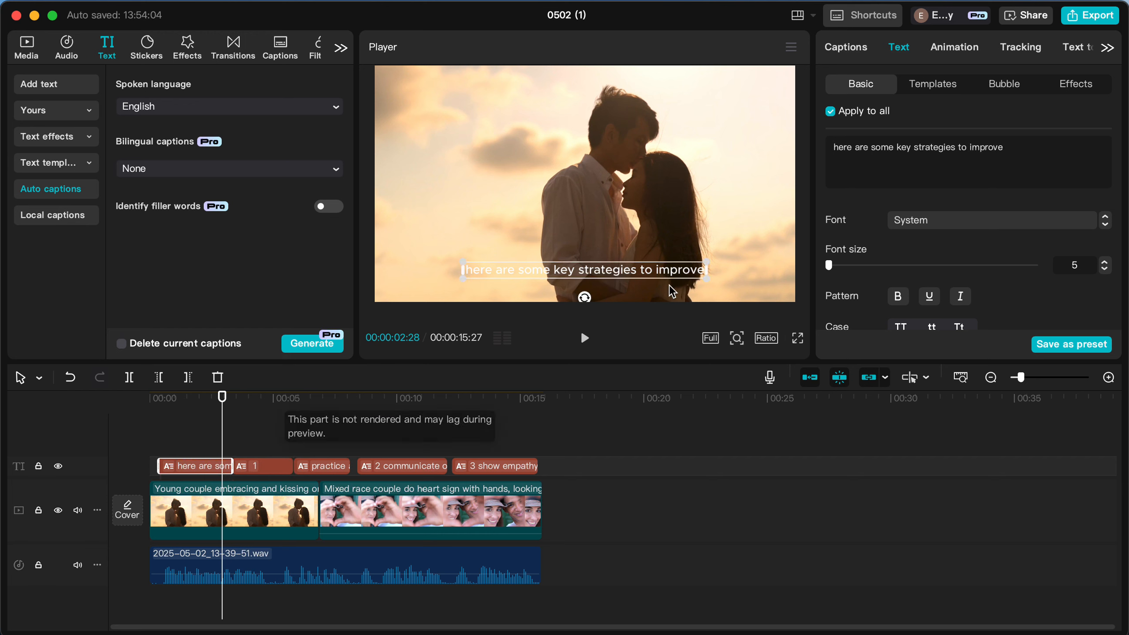
click(1047, 147)
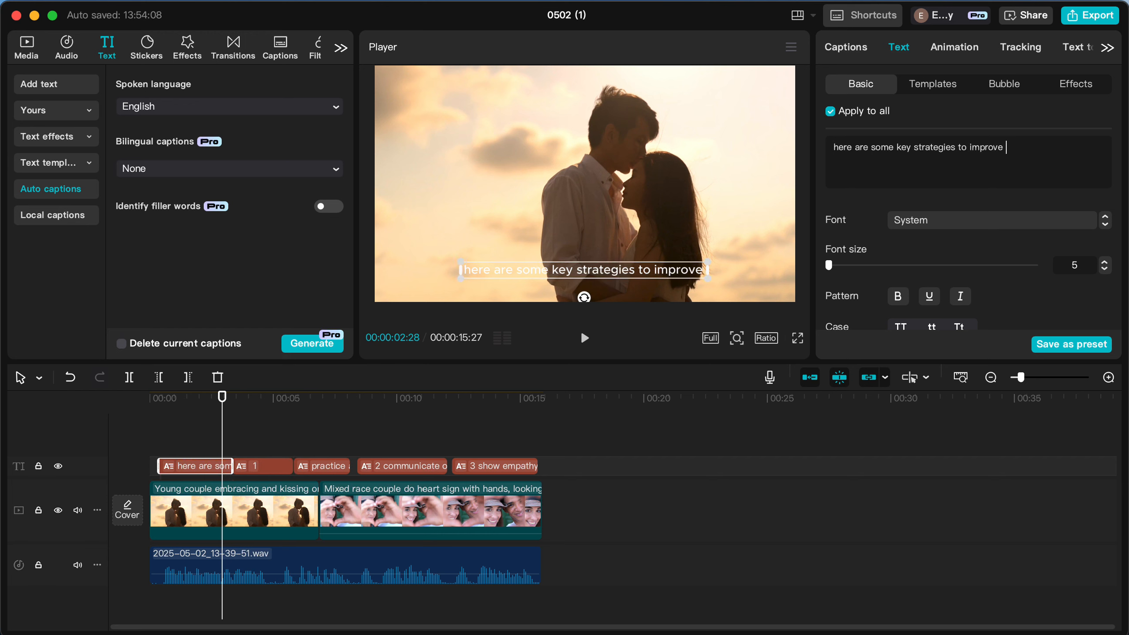
key(ctrl+v)
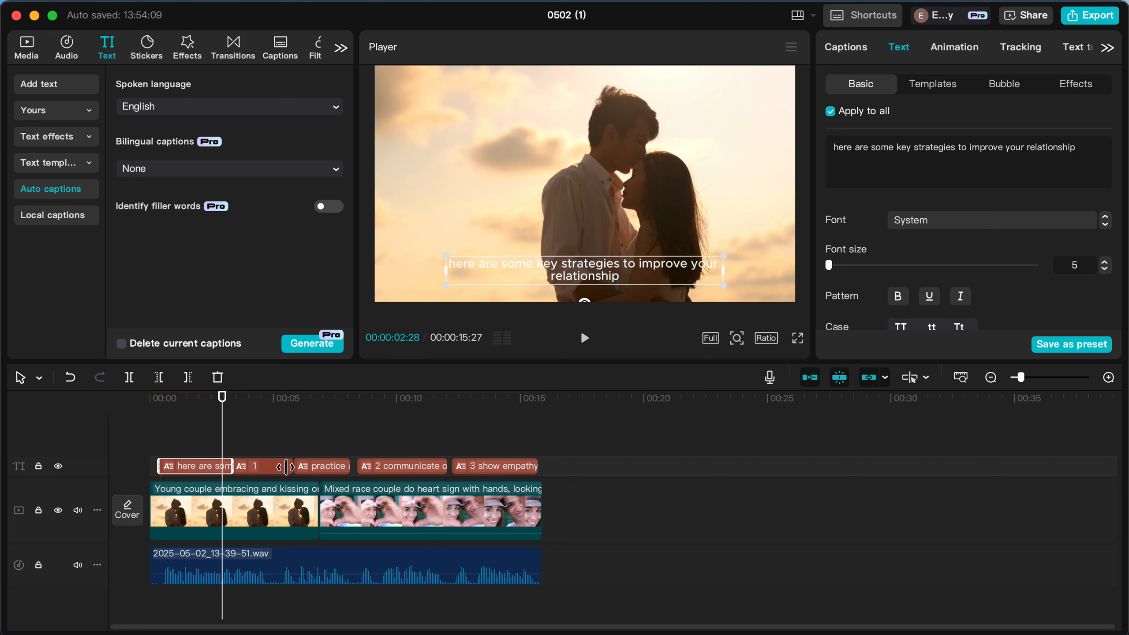
Trim the "1" caption's start to 00:00:05:07 and extend the first caption's end to meet it, checking the timing by playback.
click(246, 449)
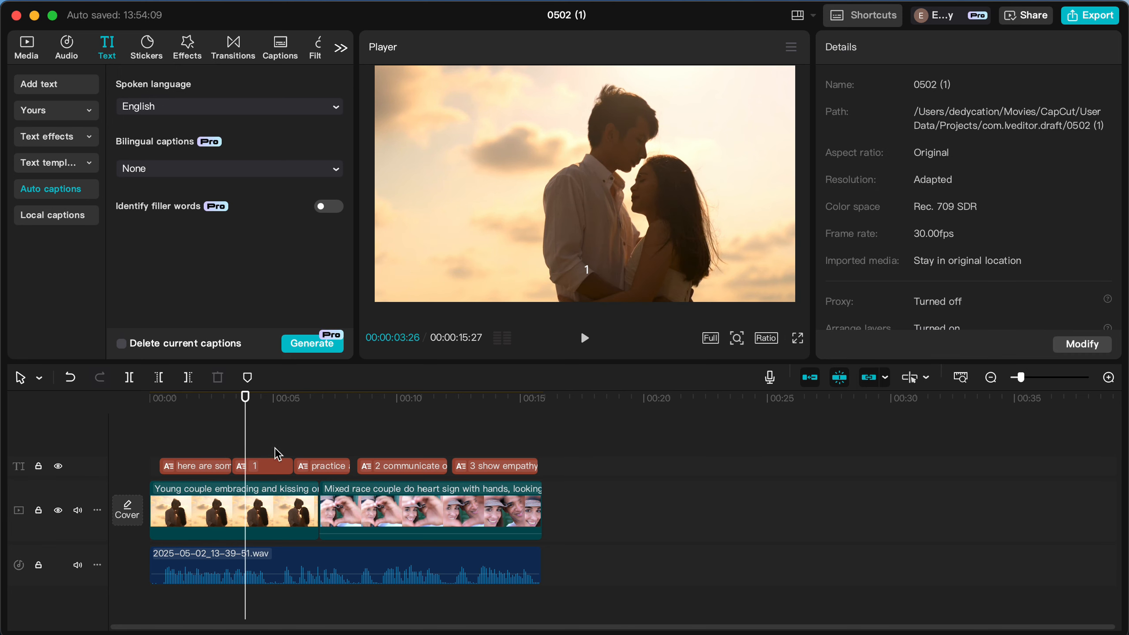
click(277, 450)
key(space)
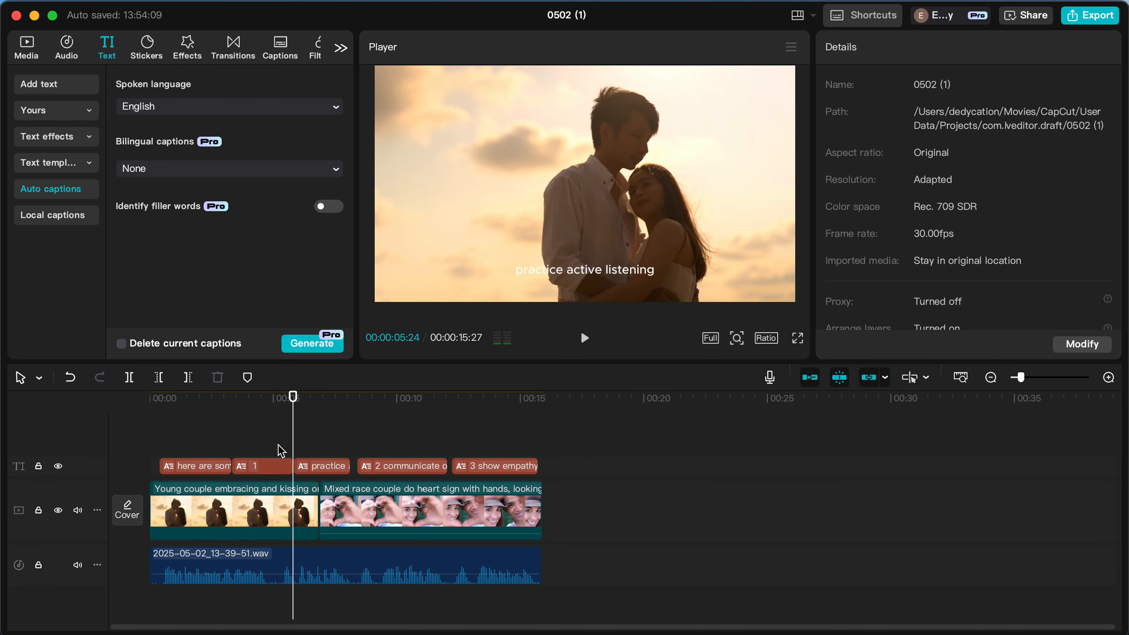
click(277, 458)
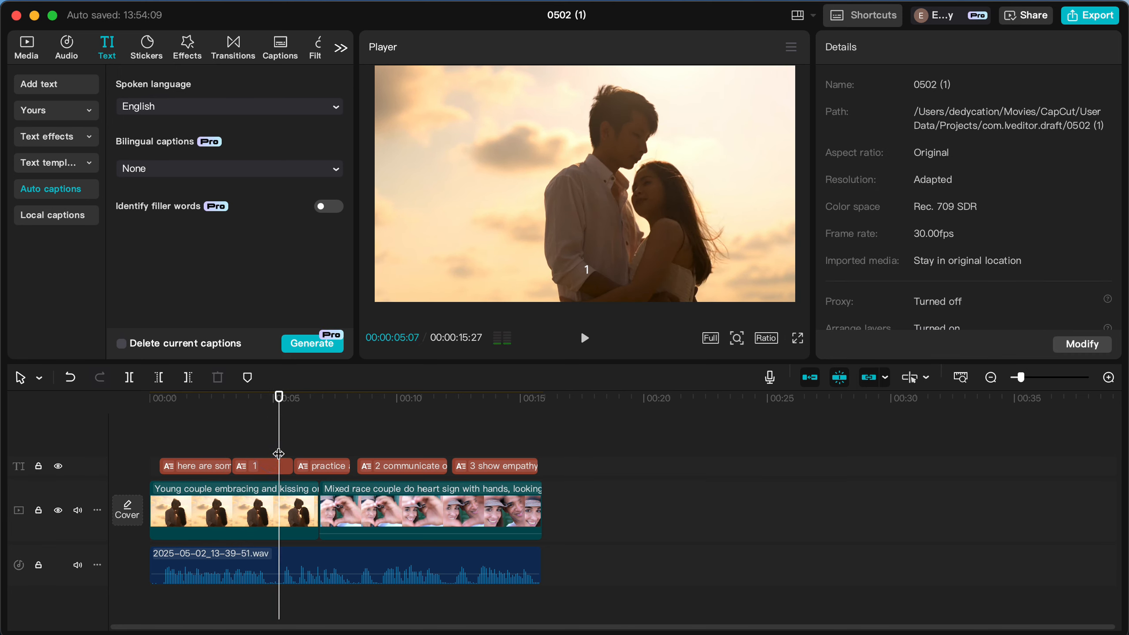
drag(232, 464, 278, 463)
click(228, 466)
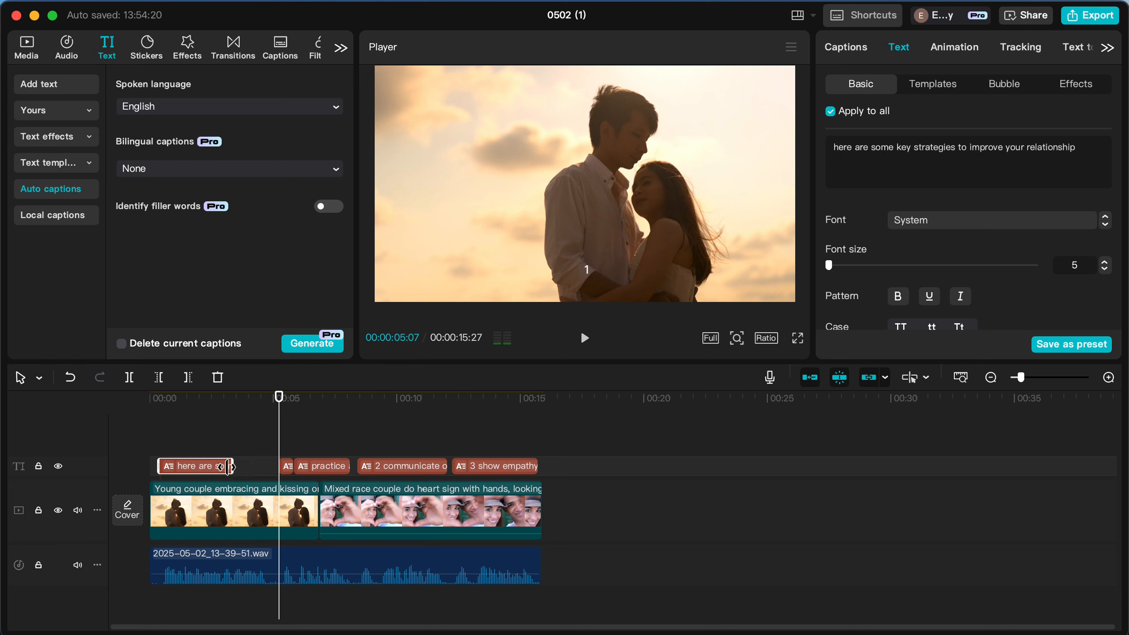
drag(230, 466, 278, 466)
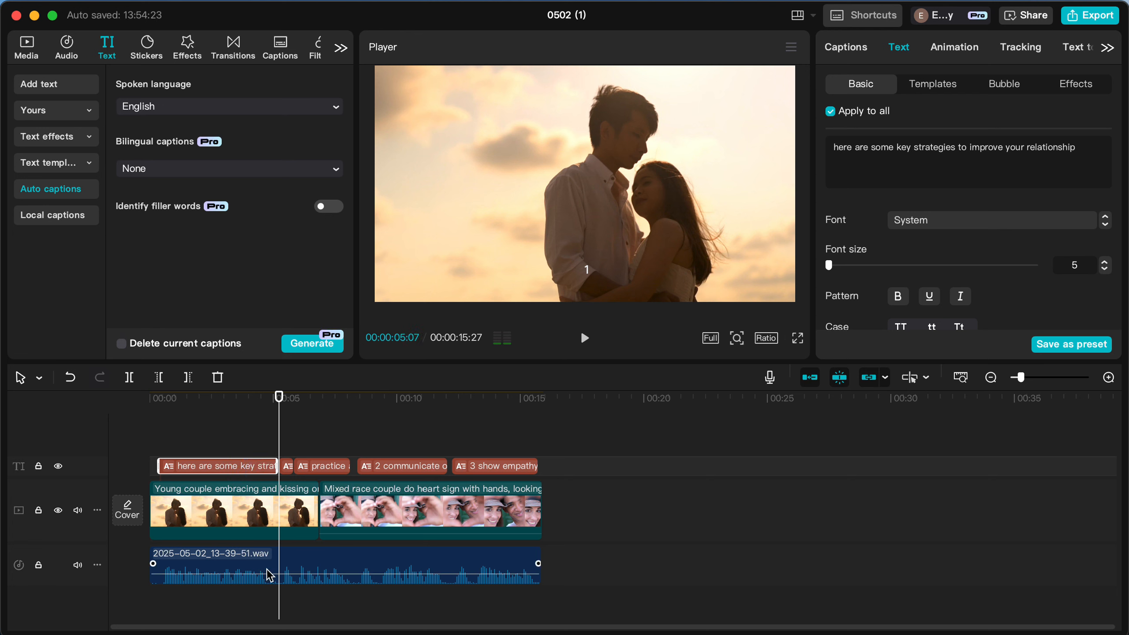
click(289, 442)
key(space)
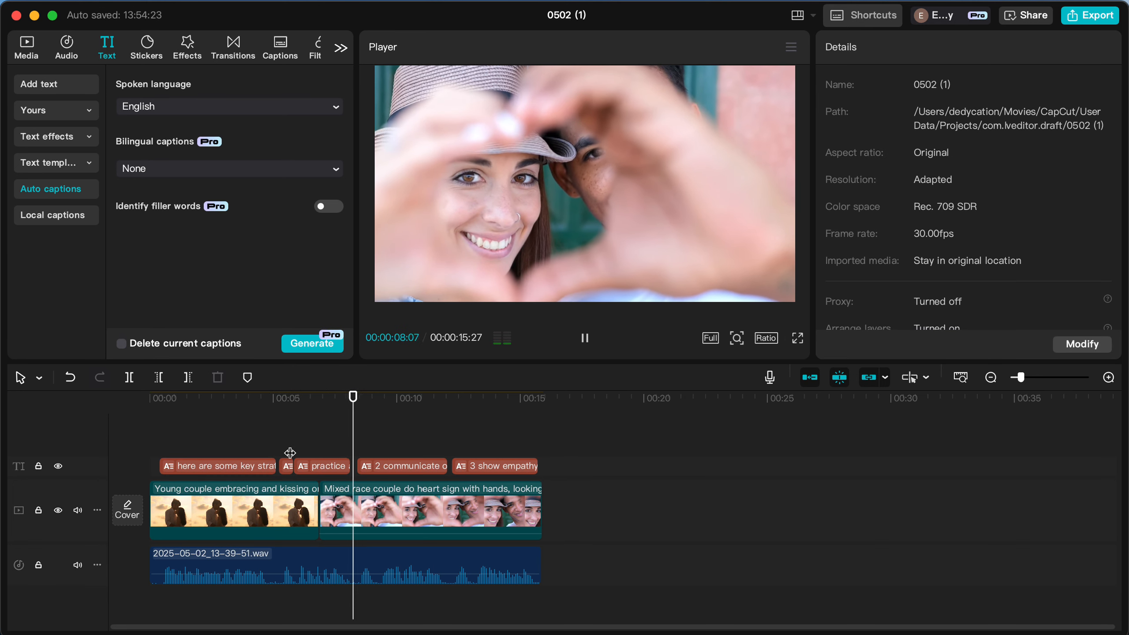
key(space)
Add a period after the number in the captions "2 communicate openly and honestly" and "3 show empathy and understanding".
click(371, 467)
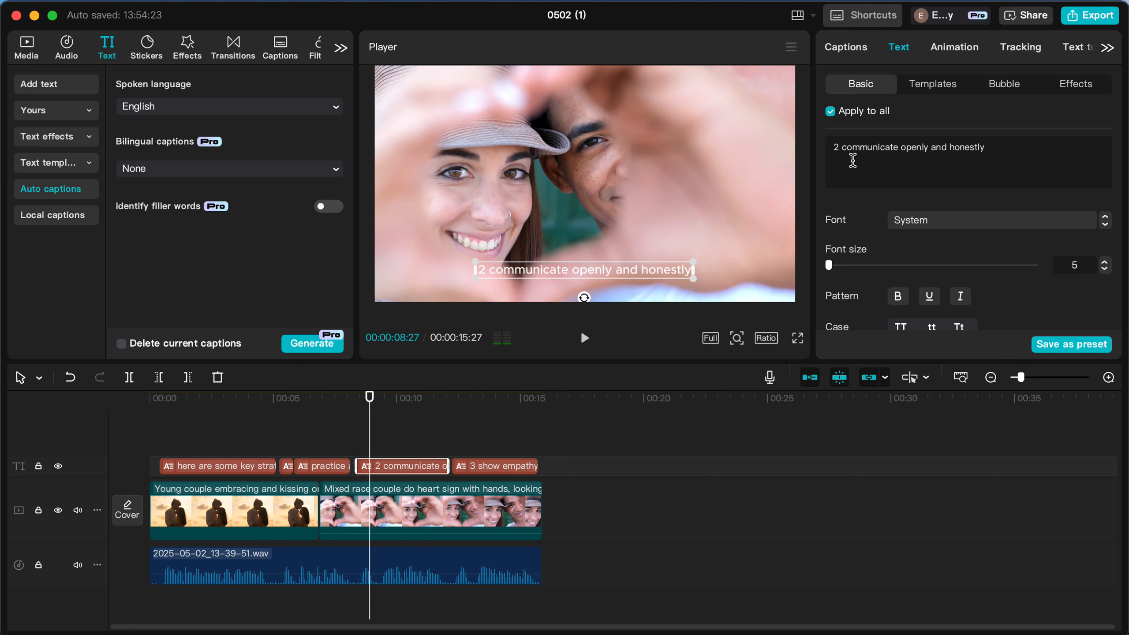
click(840, 147)
text(.)
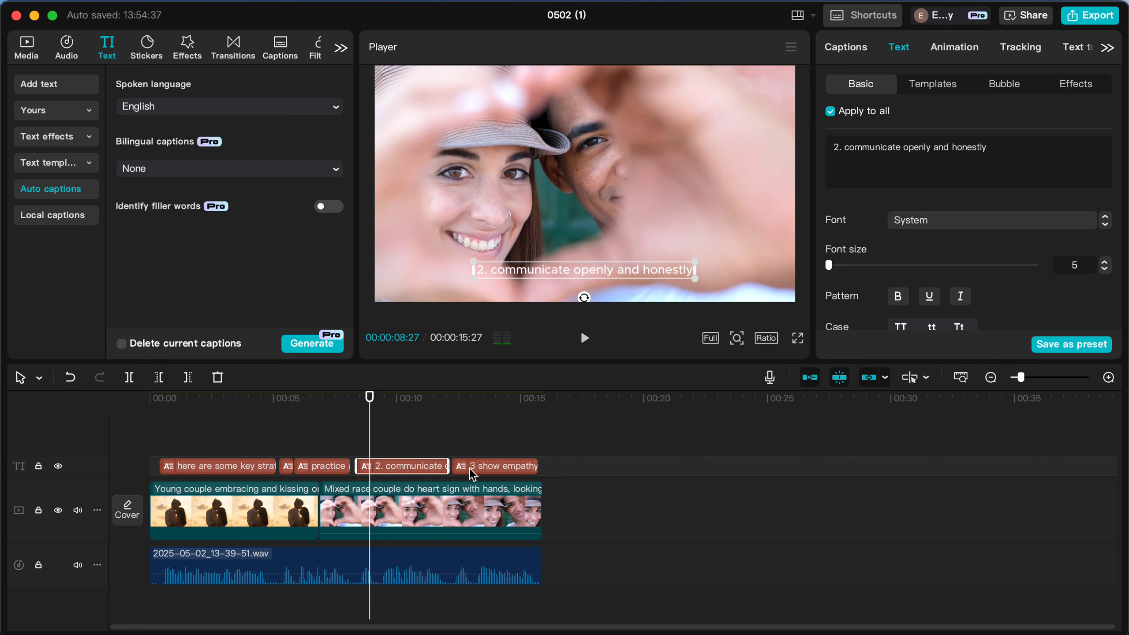
click(448, 449)
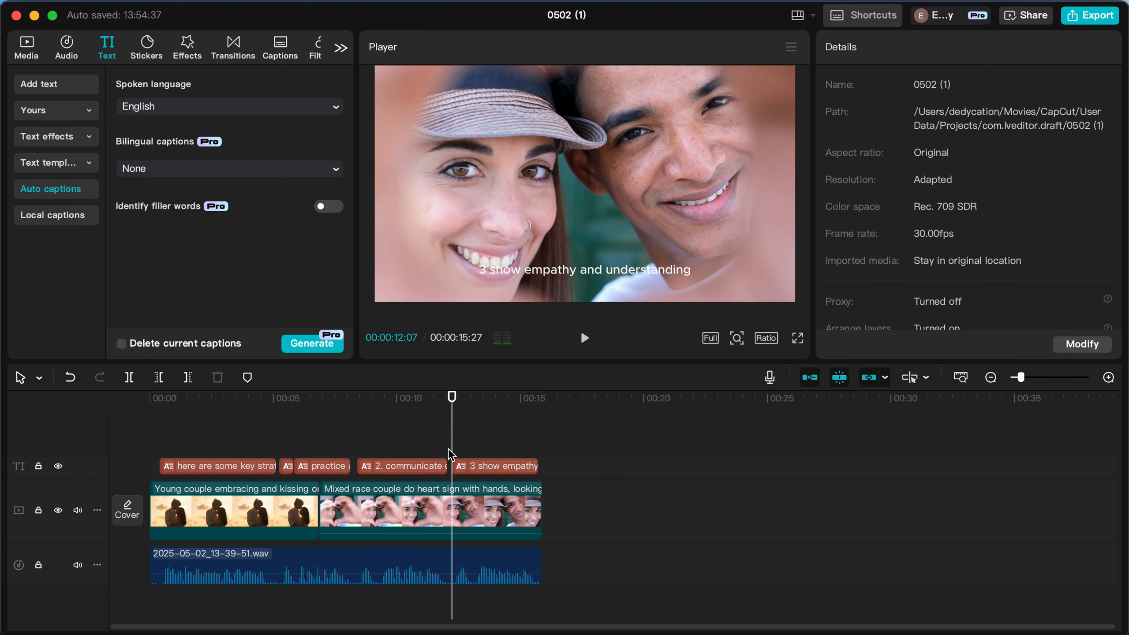
click(472, 467)
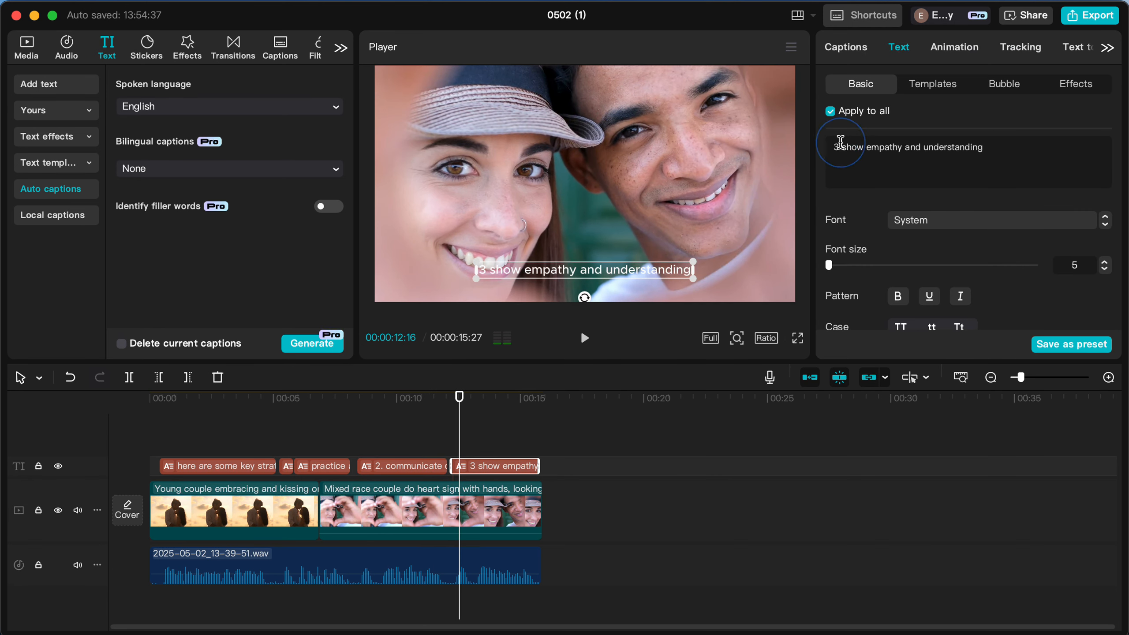
text(.)
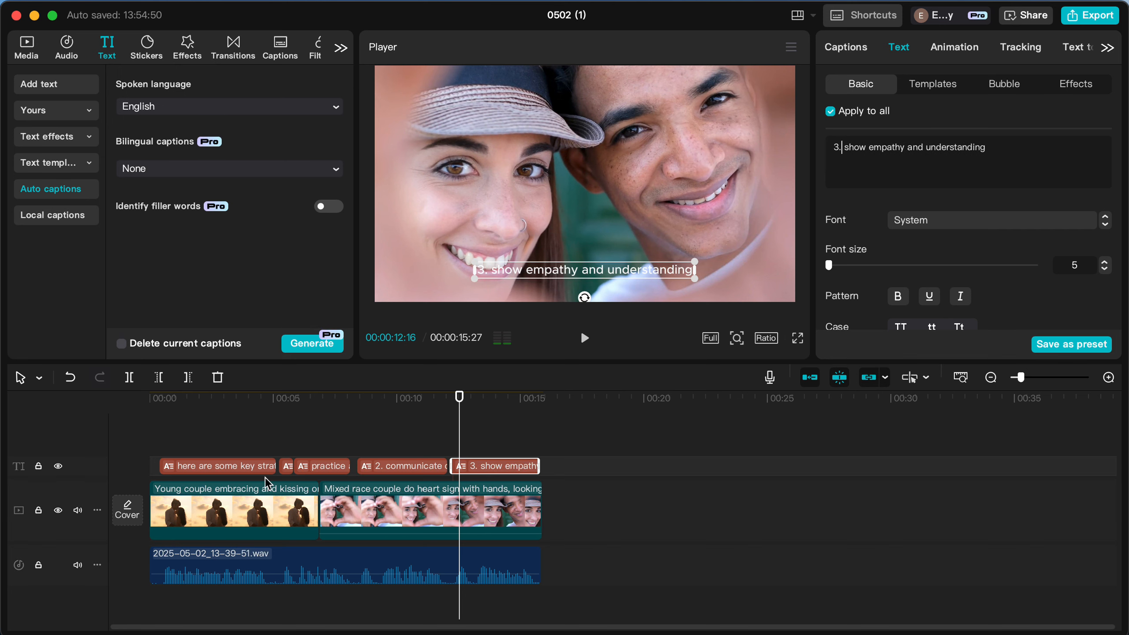
Select all captions on the timeline and open the text-to-speech voices for them.
drag(225, 448, 247, 452)
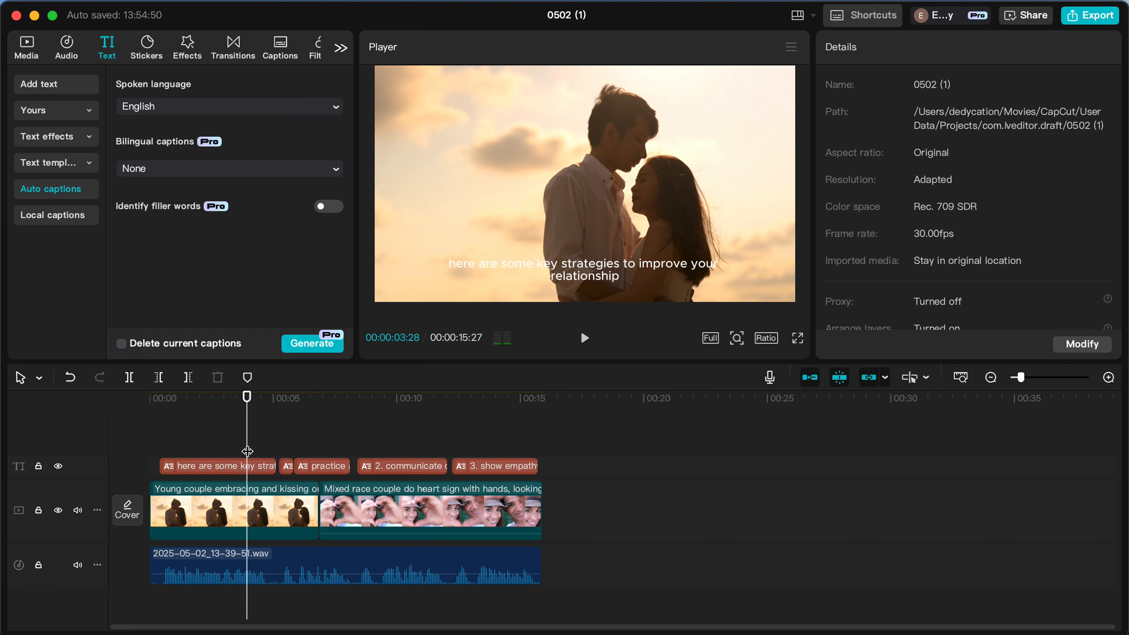
click(158, 443)
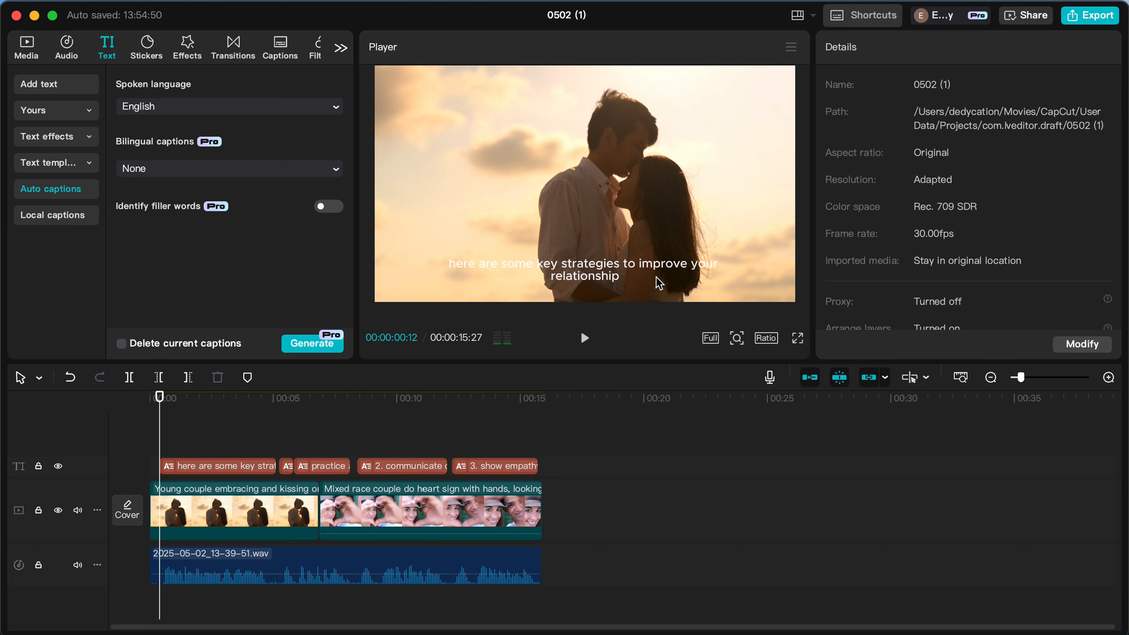
click(221, 467)
drag(219, 438, 487, 467)
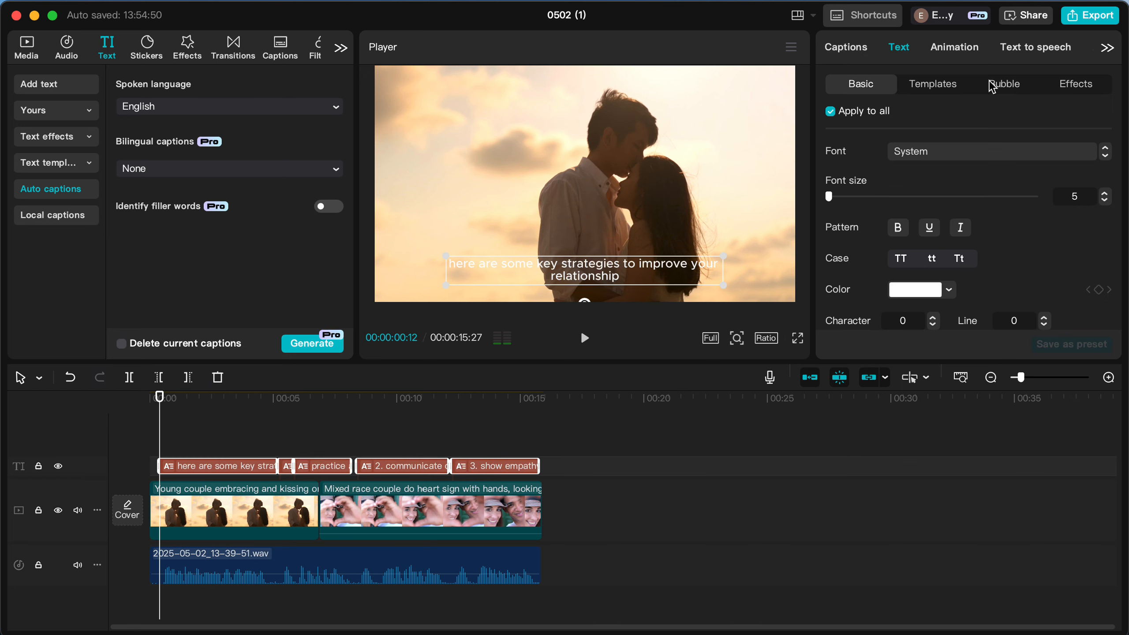
click(1016, 57)
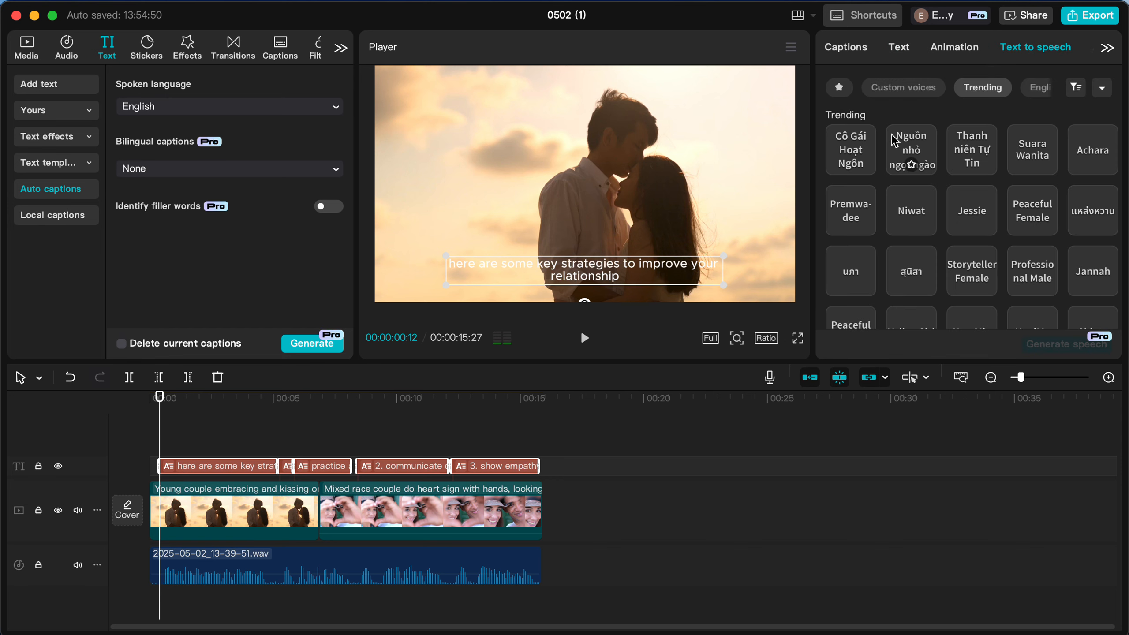
Browse the English voices and generate speech for the selected captions with the Jessie voice.
scroll(951, 236, down, 3)
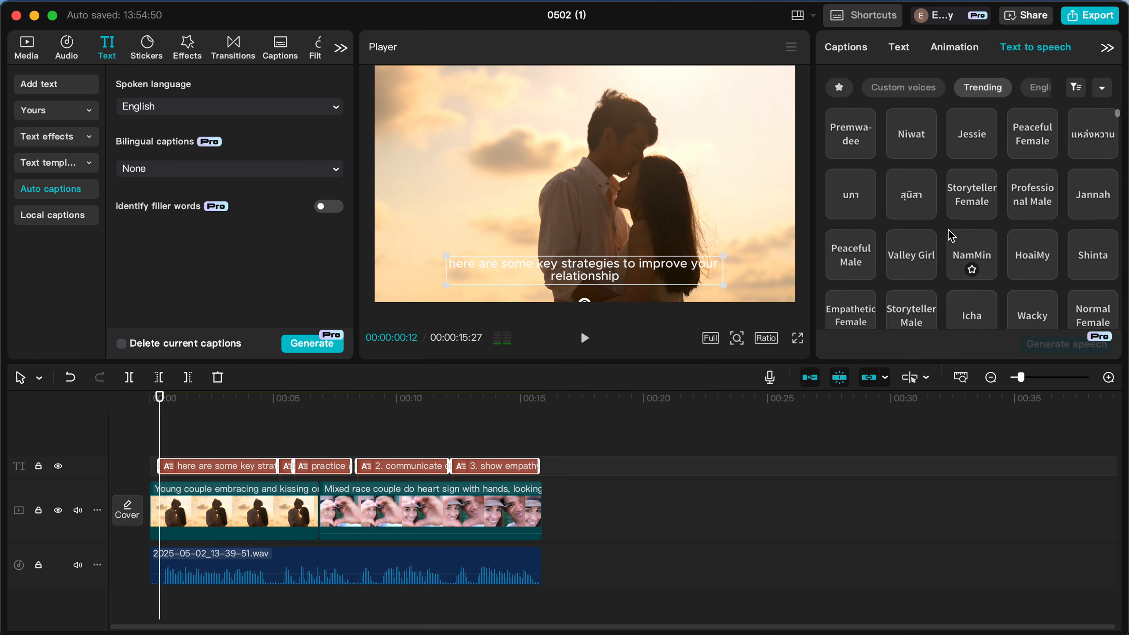
scroll(951, 235, up, 5)
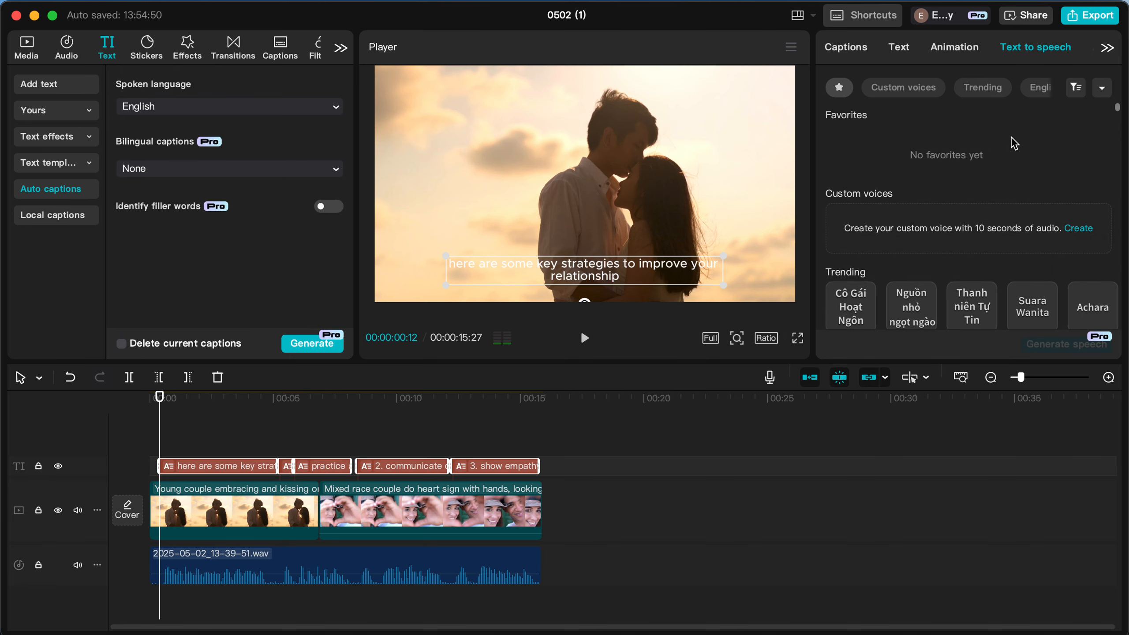
click(1034, 90)
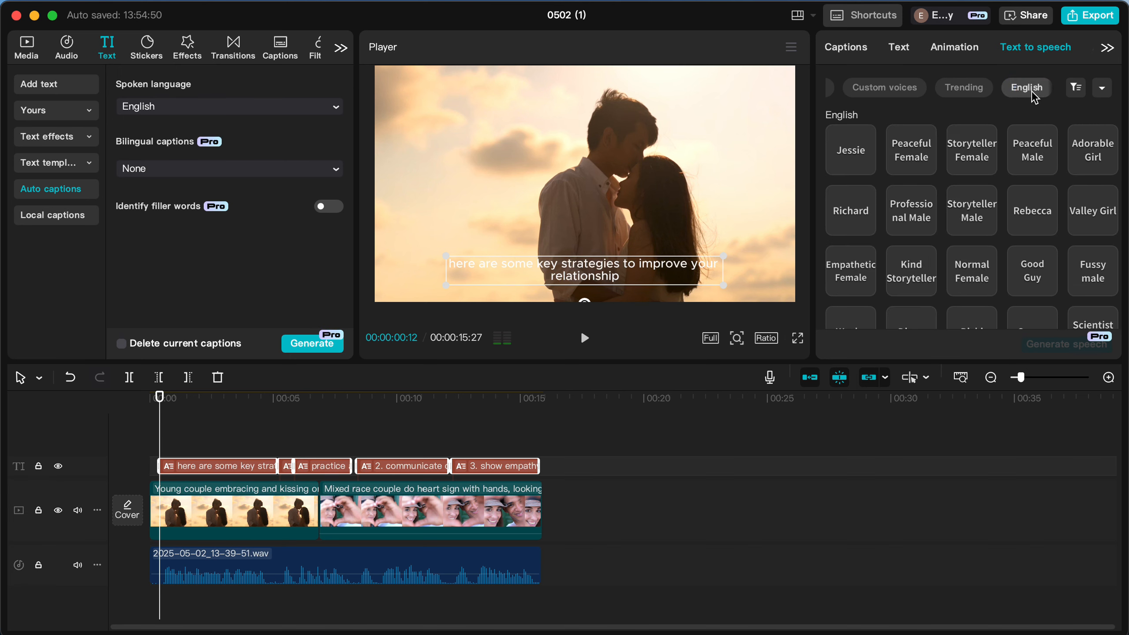
scroll(922, 229, down, 10)
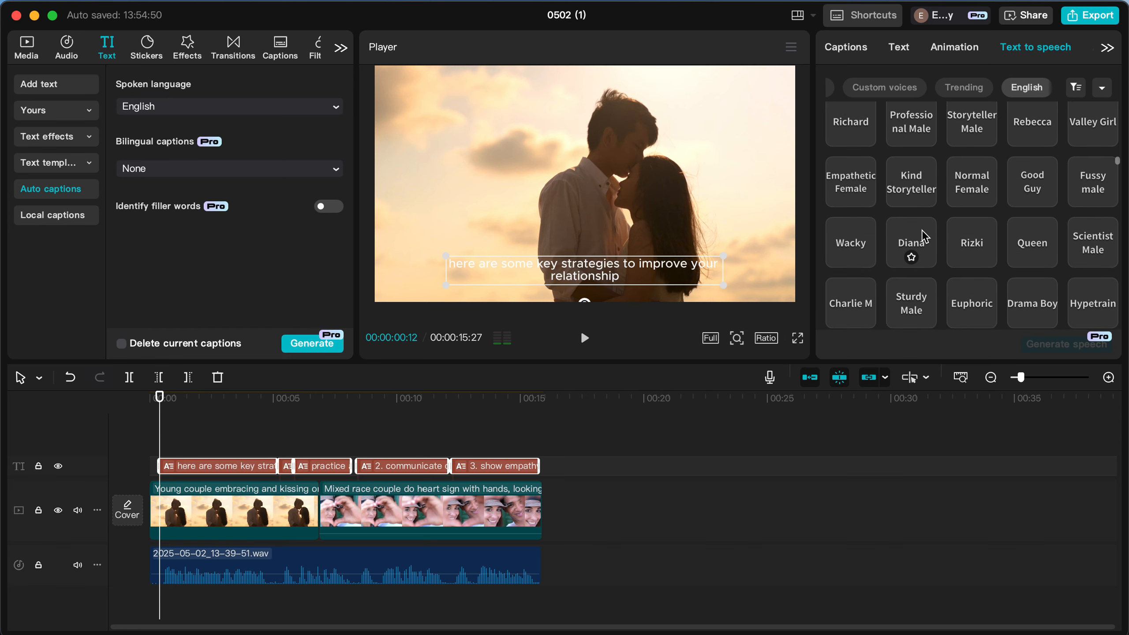
scroll(922, 230, down, 15)
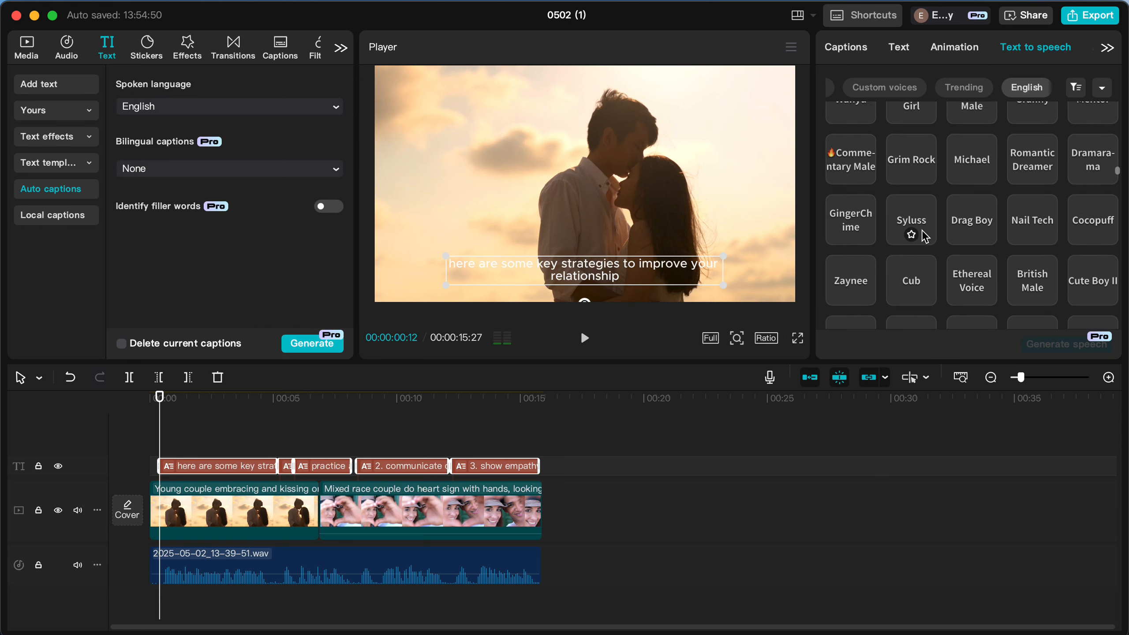
scroll(924, 235, down, 7)
scroll(924, 236, up, 12)
scroll(924, 236, up, 10)
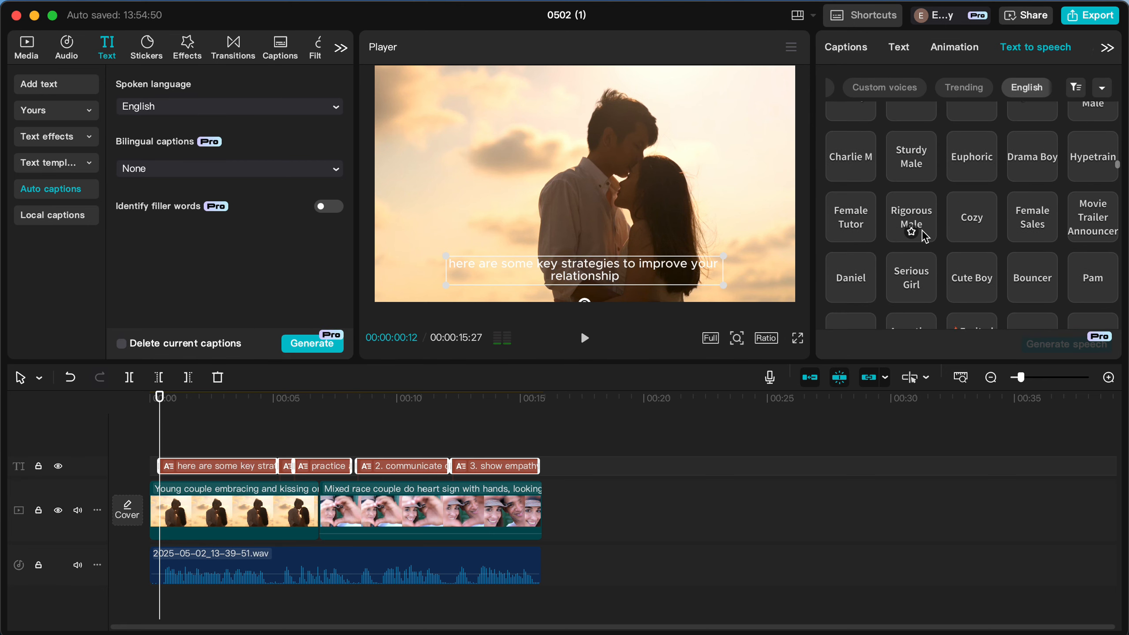
scroll(924, 235, up, 4)
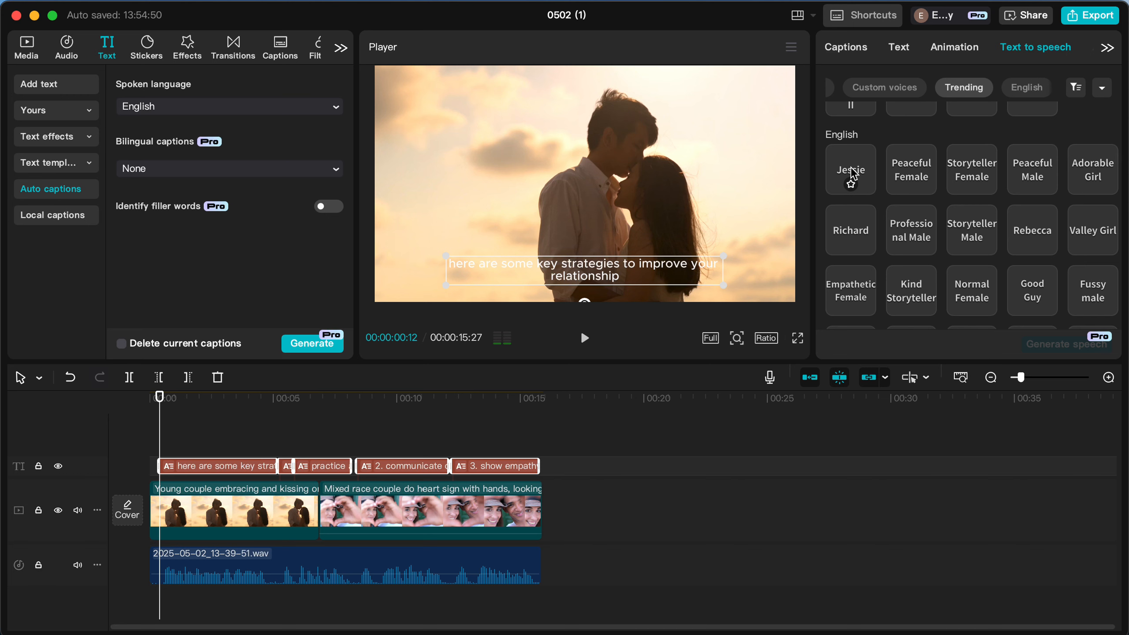
click(852, 174)
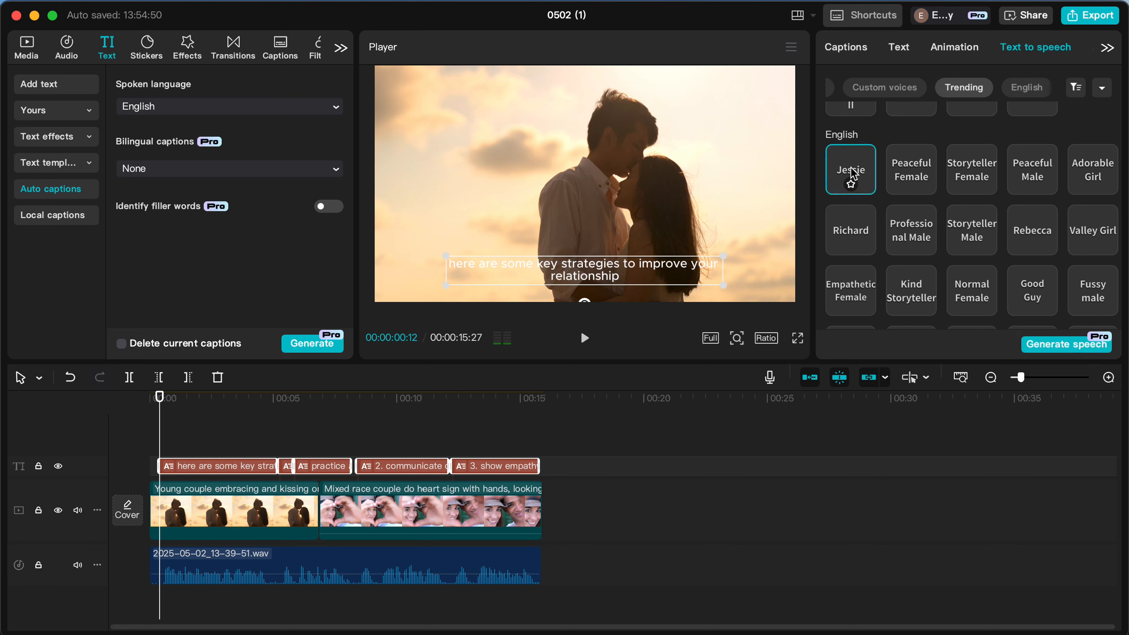
click(1041, 347)
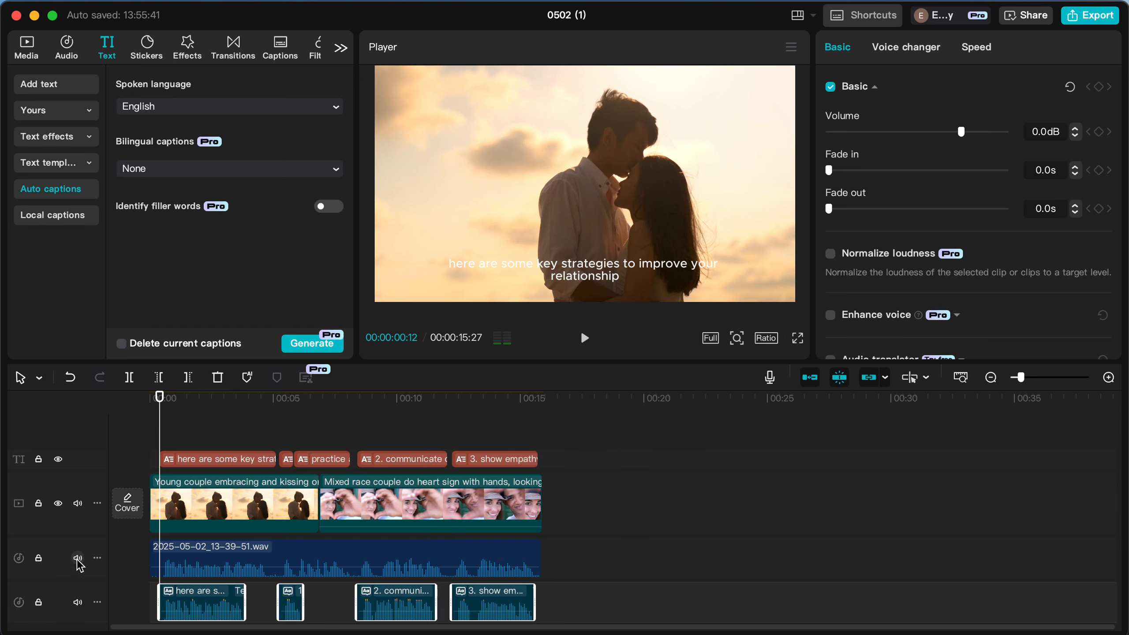
Mute the track of the original recording 2025-05-02_13-39-51.wav and play the video to check the generated voice.
click(200, 561)
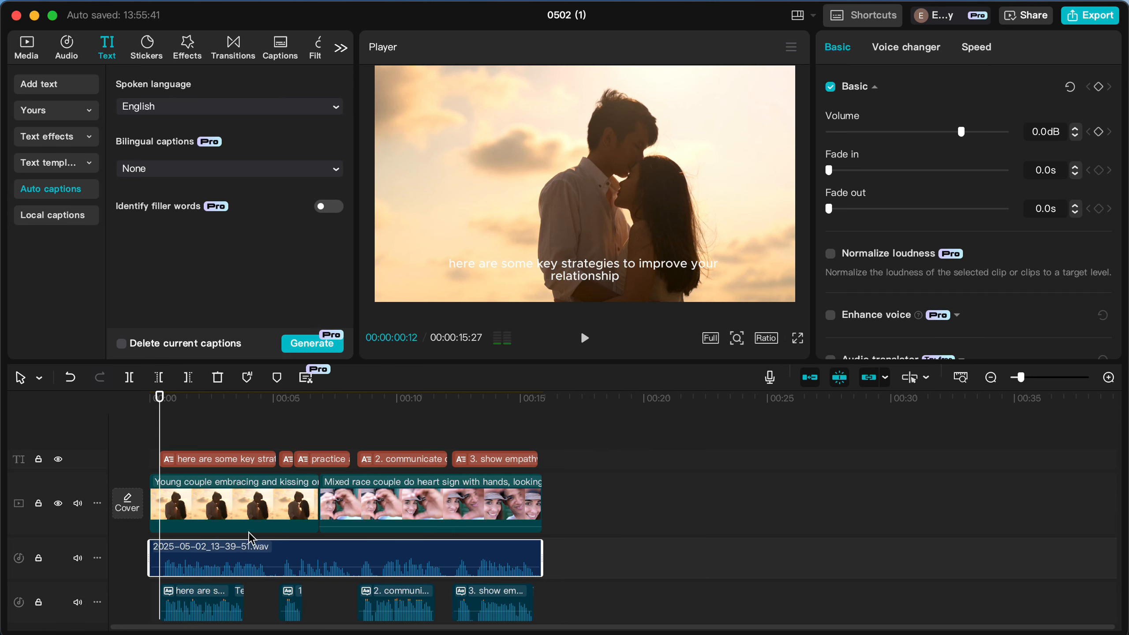
click(79, 559)
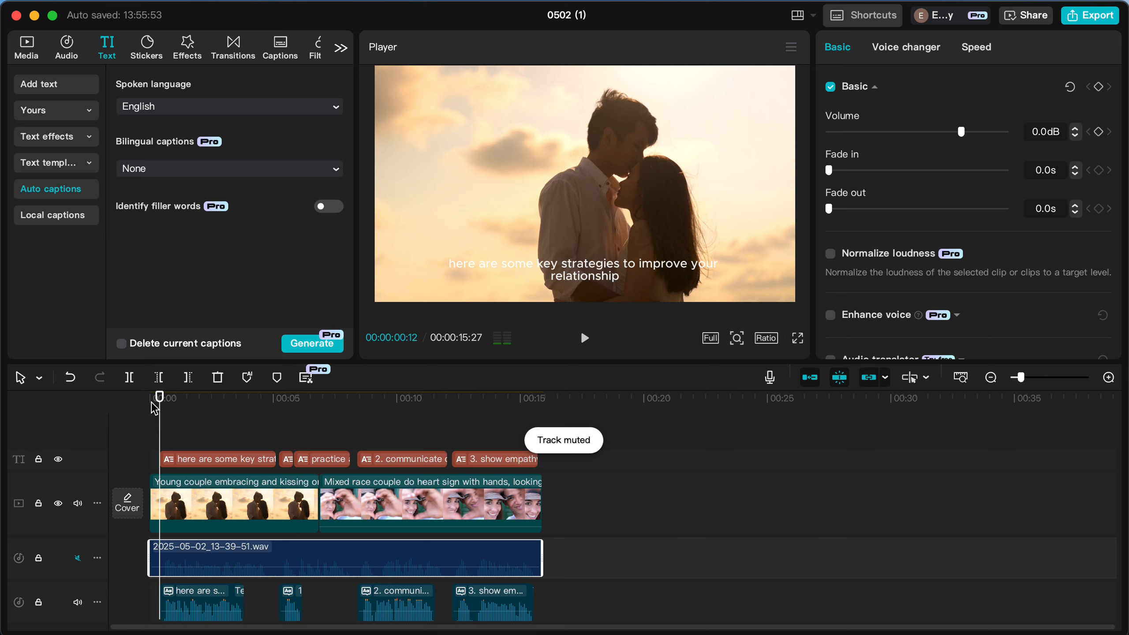
key(space)
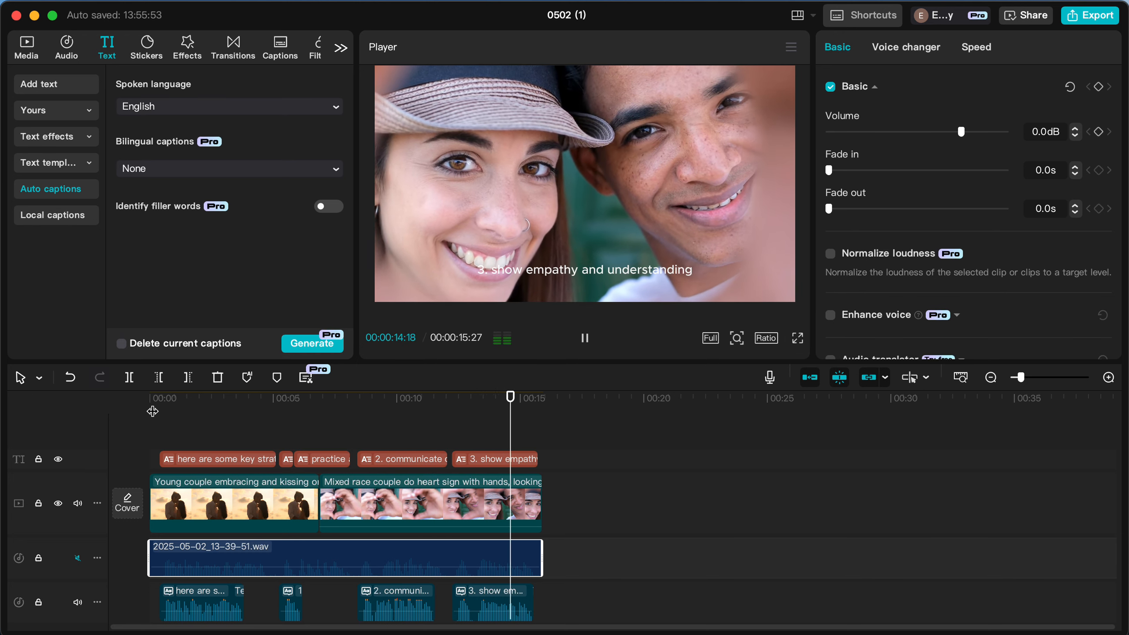
key(space)
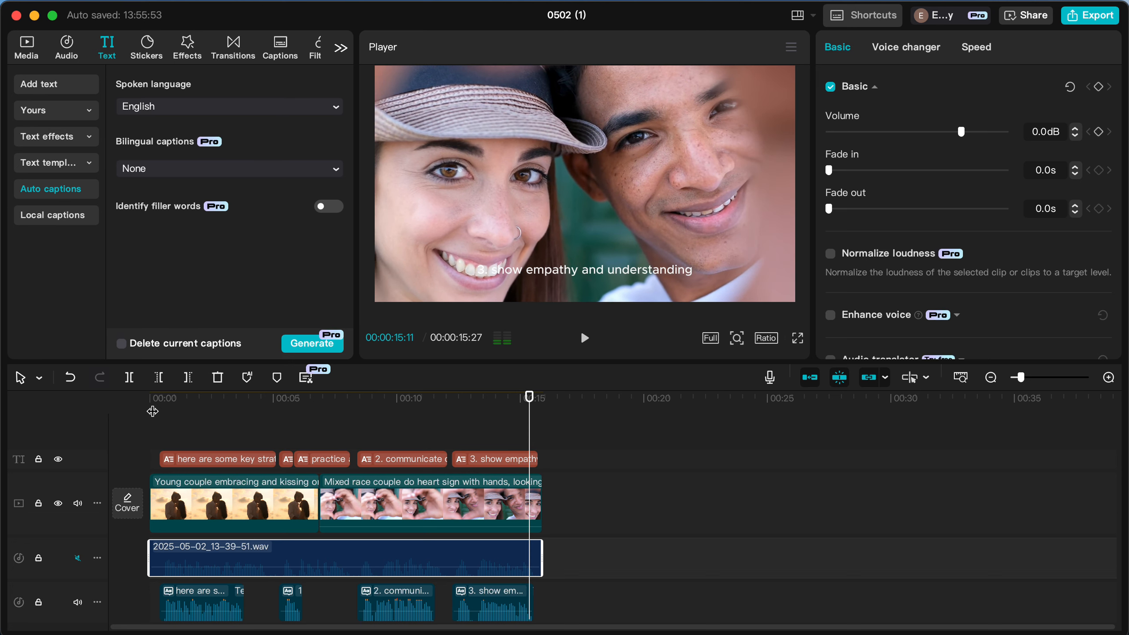
Select the first caption, "here are some key strategies to improve your relationship", and open the text templates for it.
click(185, 456)
click(213, 437)
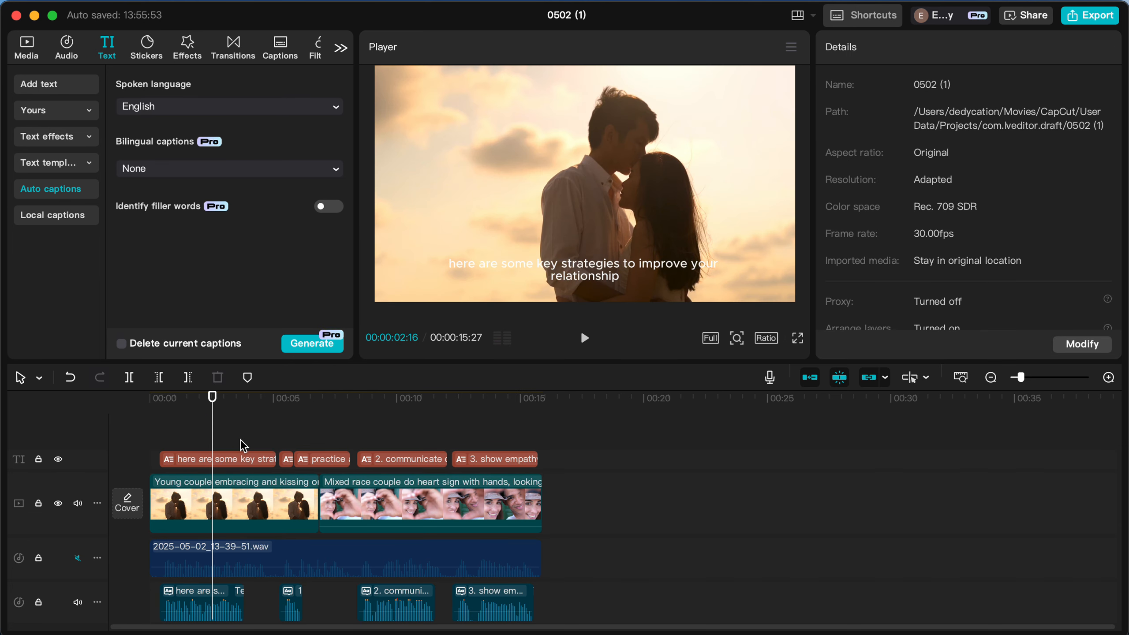
click(242, 459)
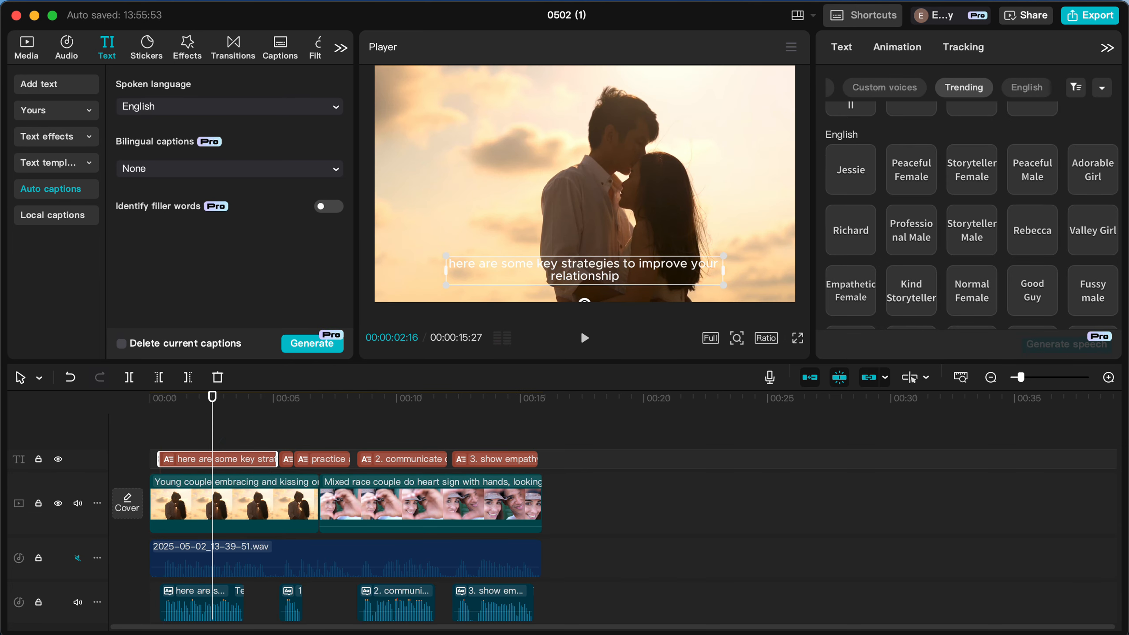
click(844, 48)
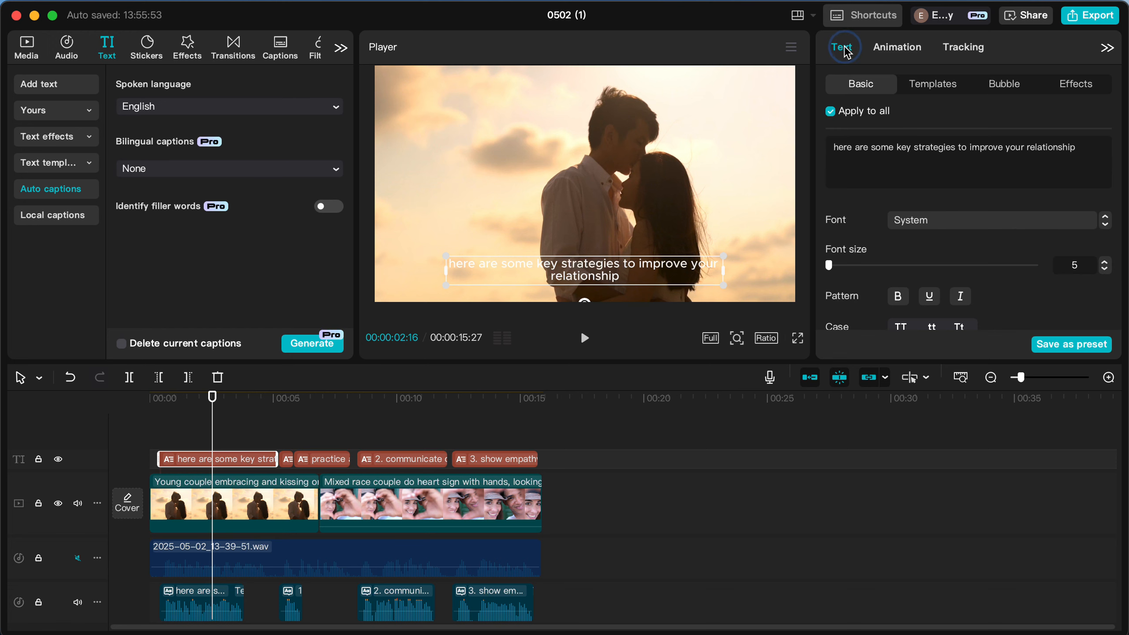
click(933, 86)
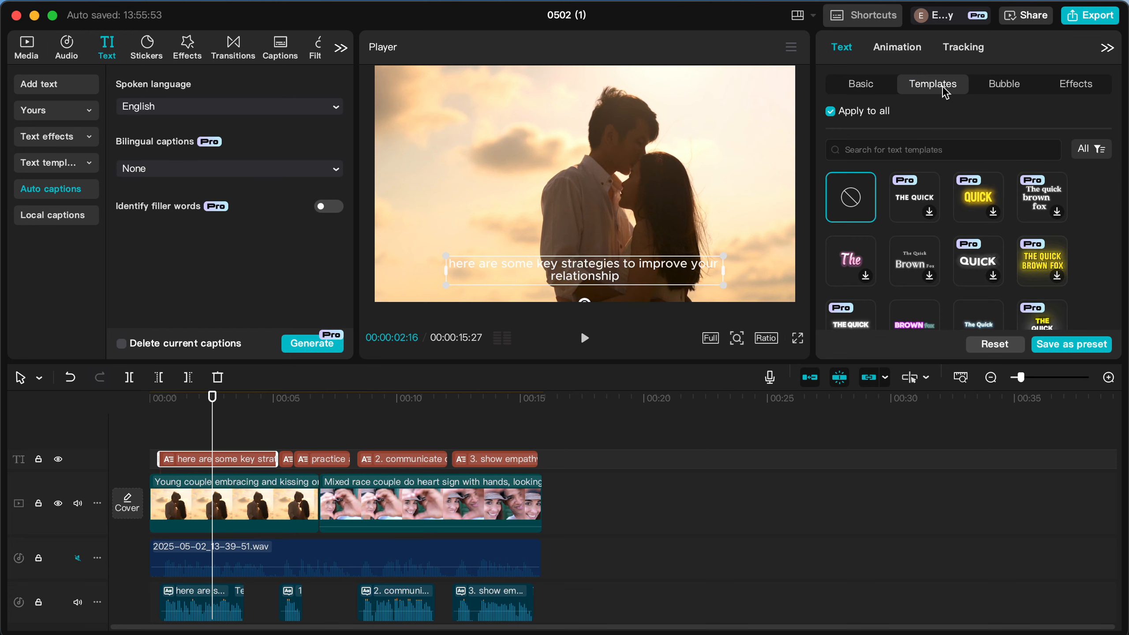
click(868, 89)
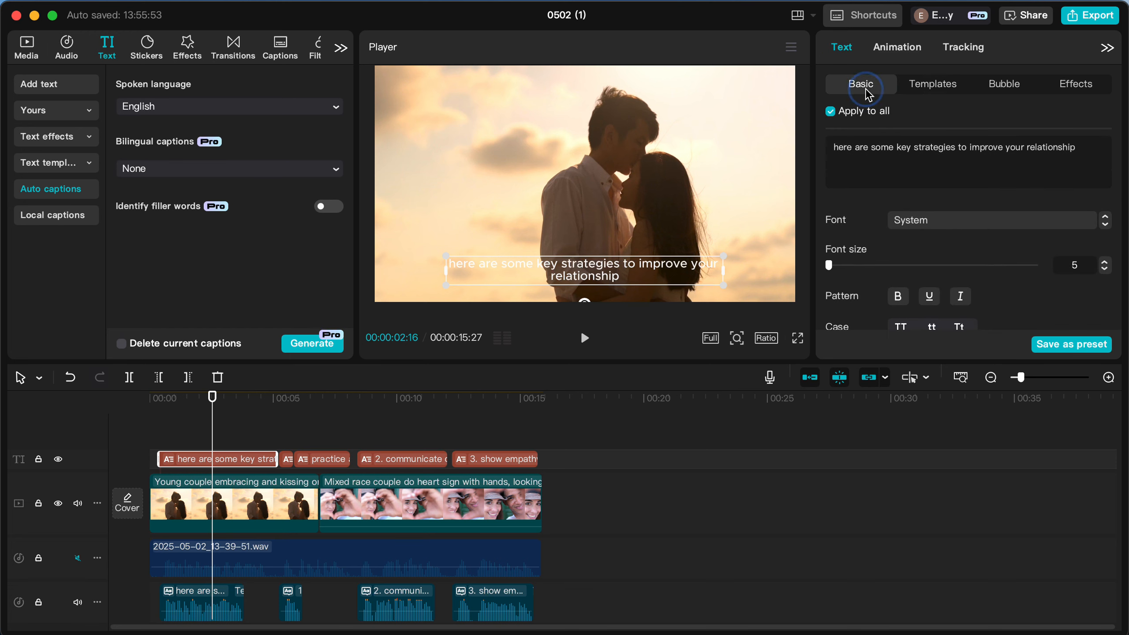
click(907, 89)
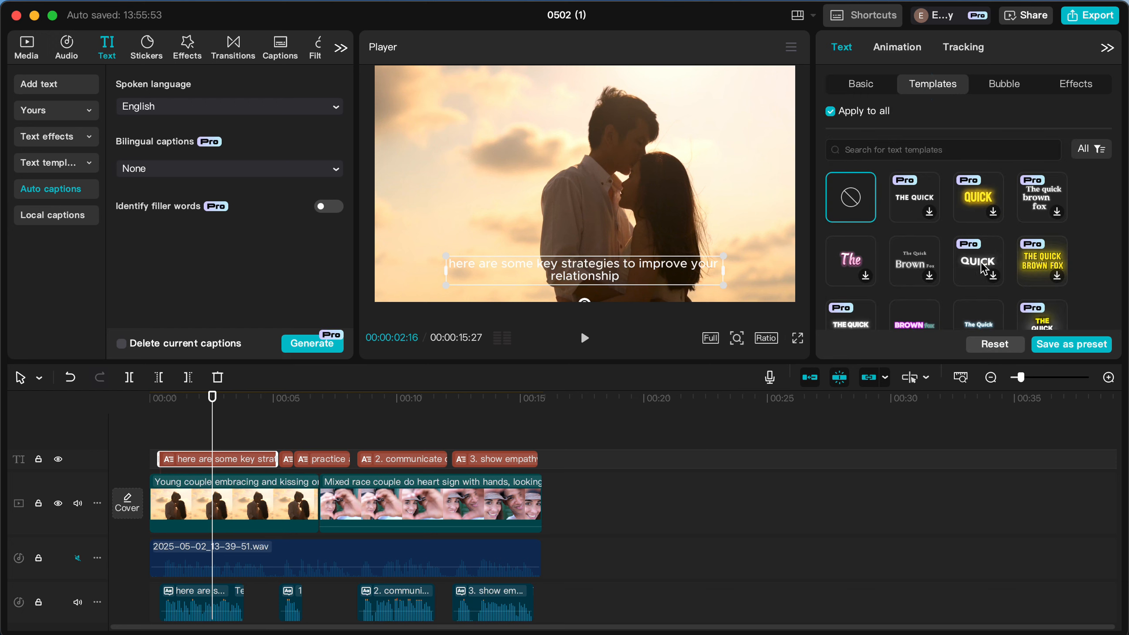
Browse the text templates and apply the grey uppercase "THE QUICK BROWN FOX" style with a white highlighted word to all captions.
scroll(995, 241, down, 3)
scroll(994, 240, down, 2)
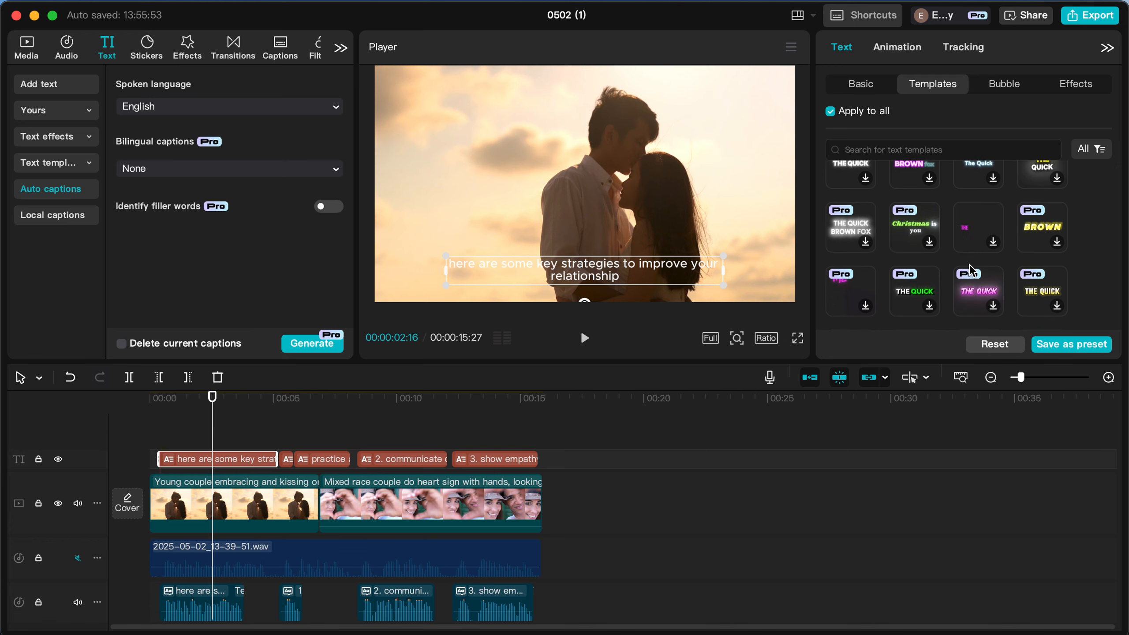
scroll(969, 271, down, 2)
scroll(972, 269, down, 3)
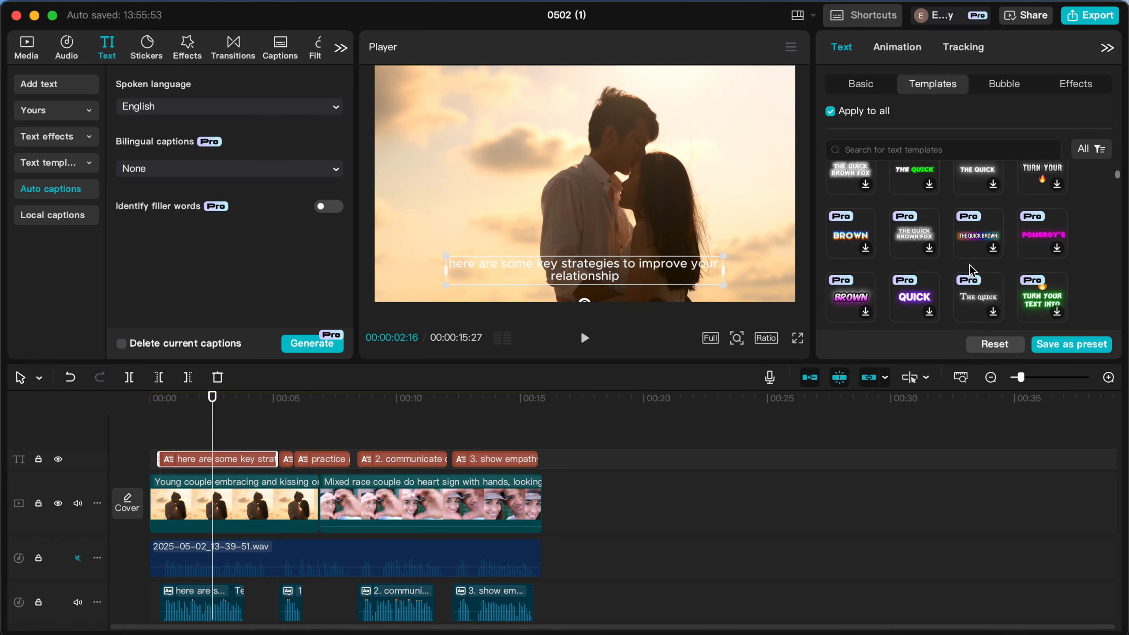
scroll(970, 270, down, 3)
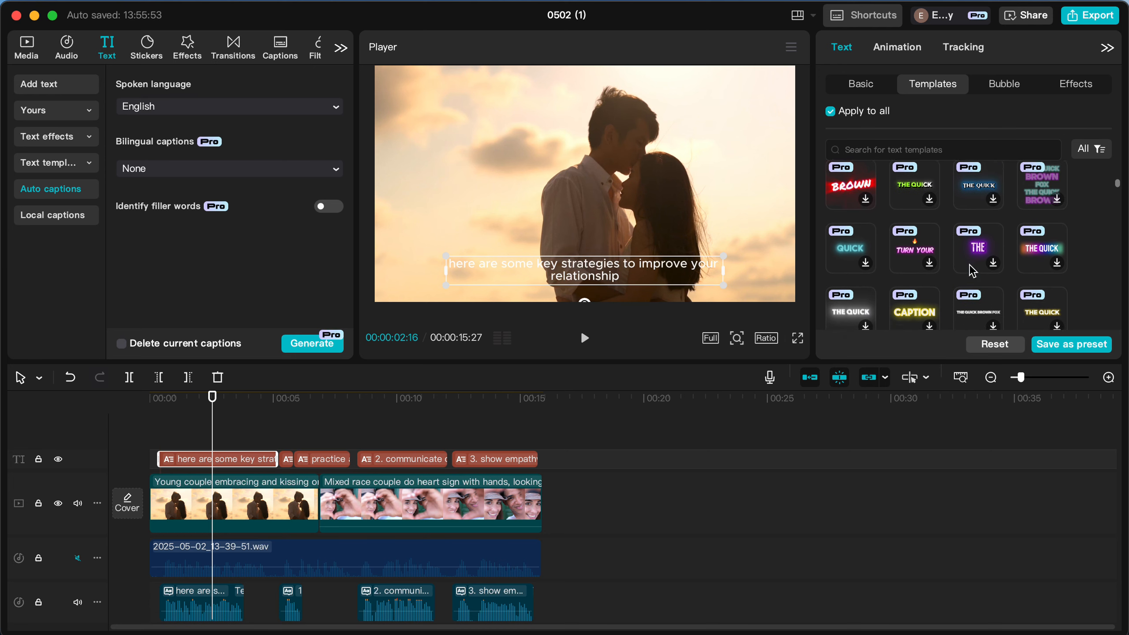
scroll(971, 269, down, 3)
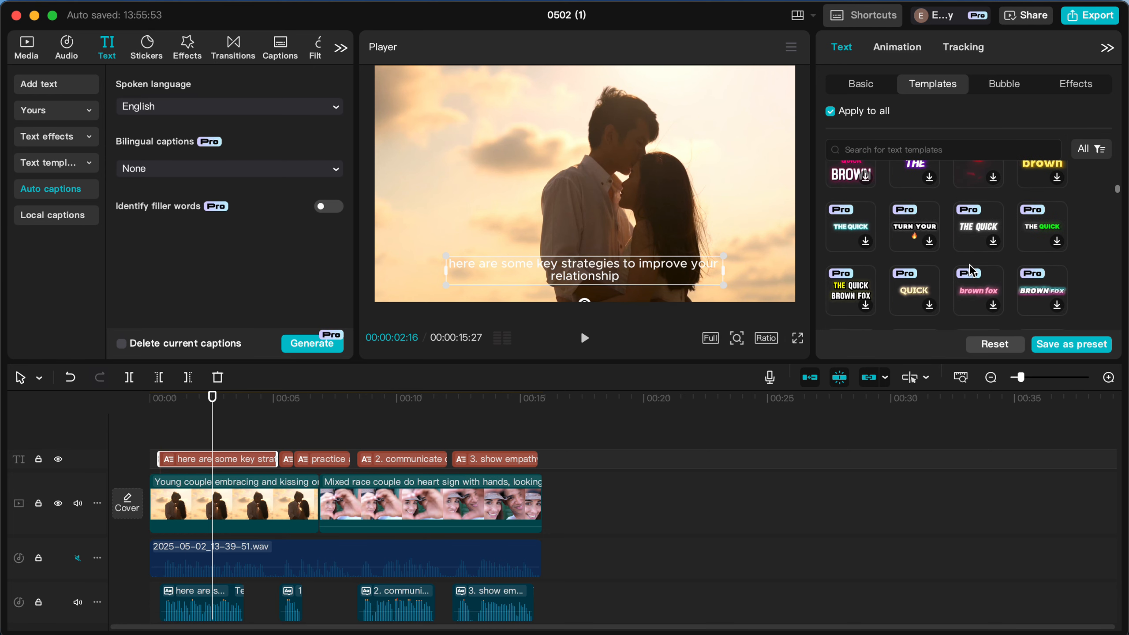
scroll(971, 269, down, 3)
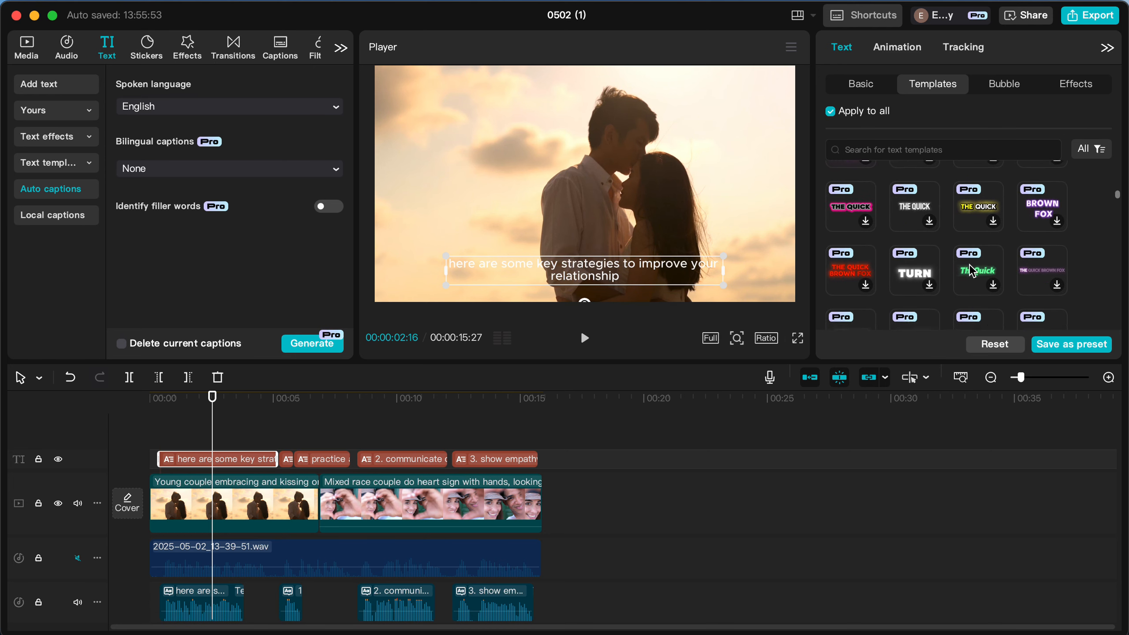
scroll(972, 269, down, 3)
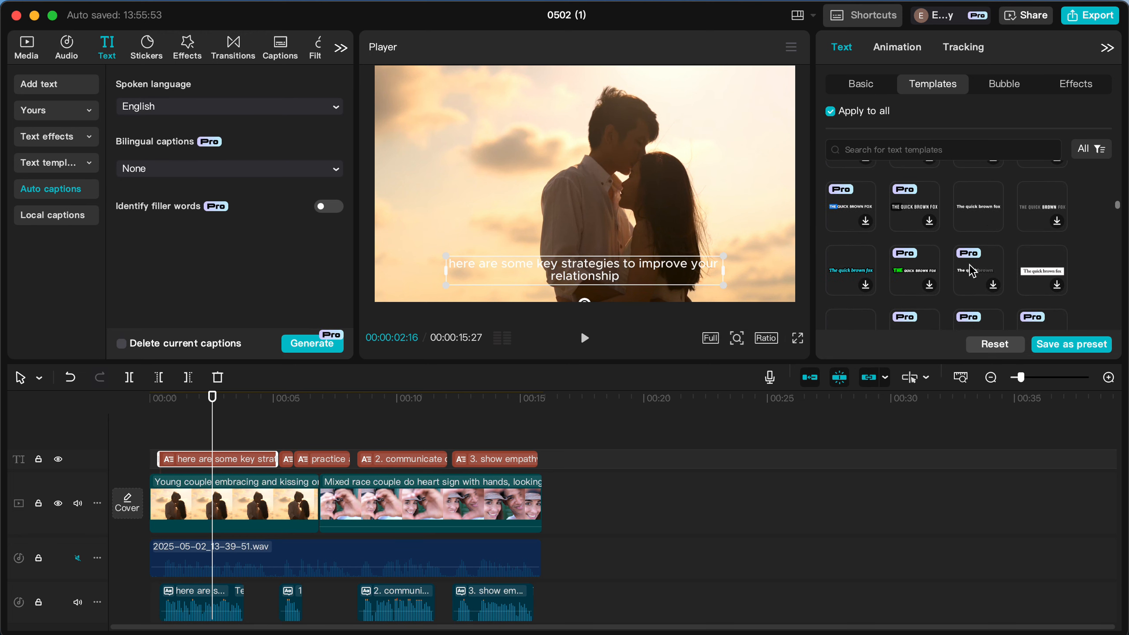
scroll(971, 269, down, 1)
click(1033, 185)
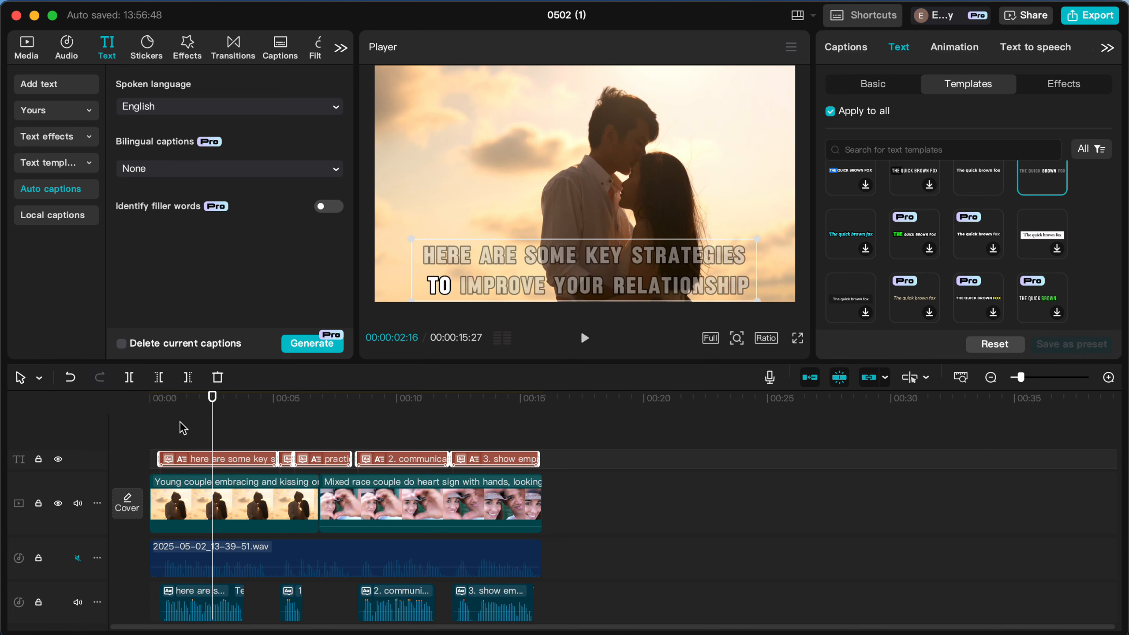
Play the video from the beginning to check the styled captions with the generated voice.
click(151, 409)
key(space)
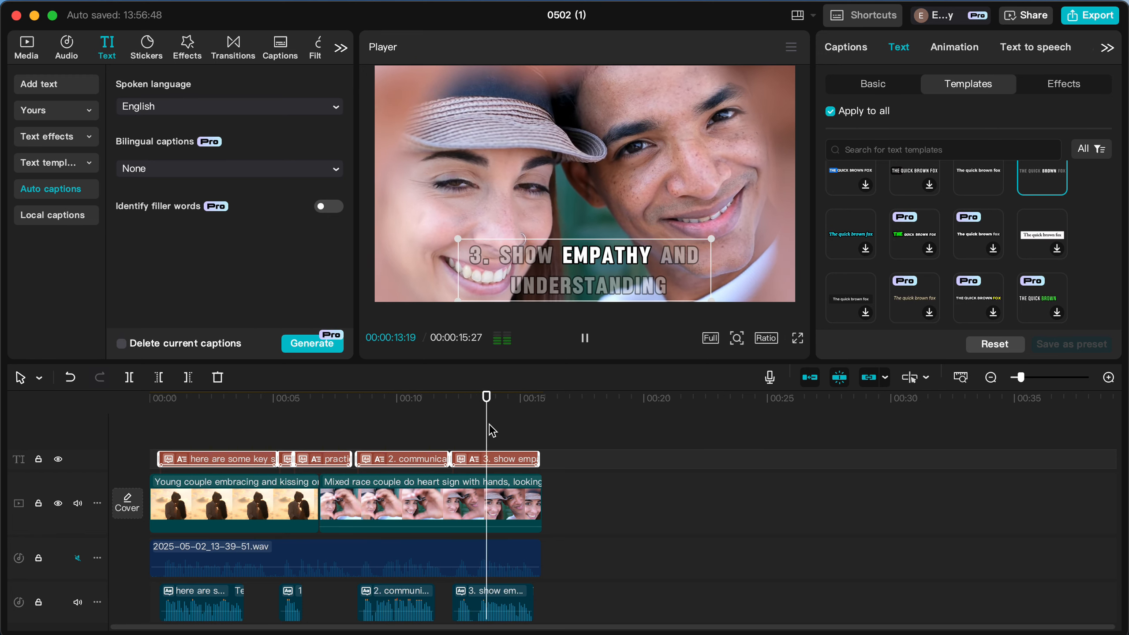
key(space)
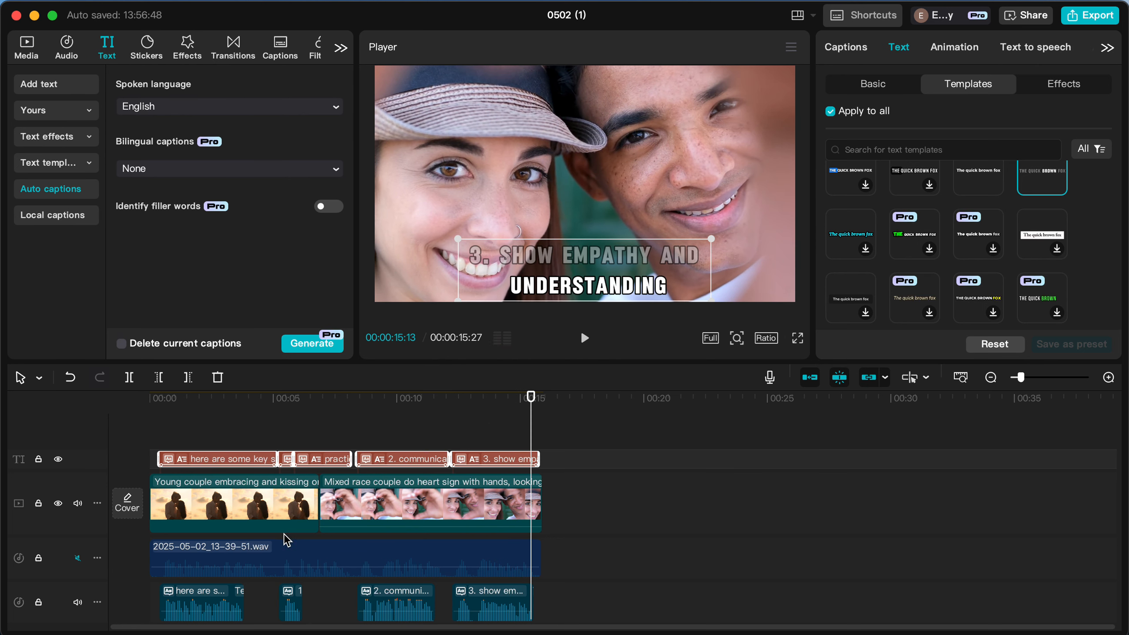
Mute the main text-to-speech track, unmute the original recording 2025-05-02_13-39-51.wav, and play the video to compare the voices.
click(77, 602)
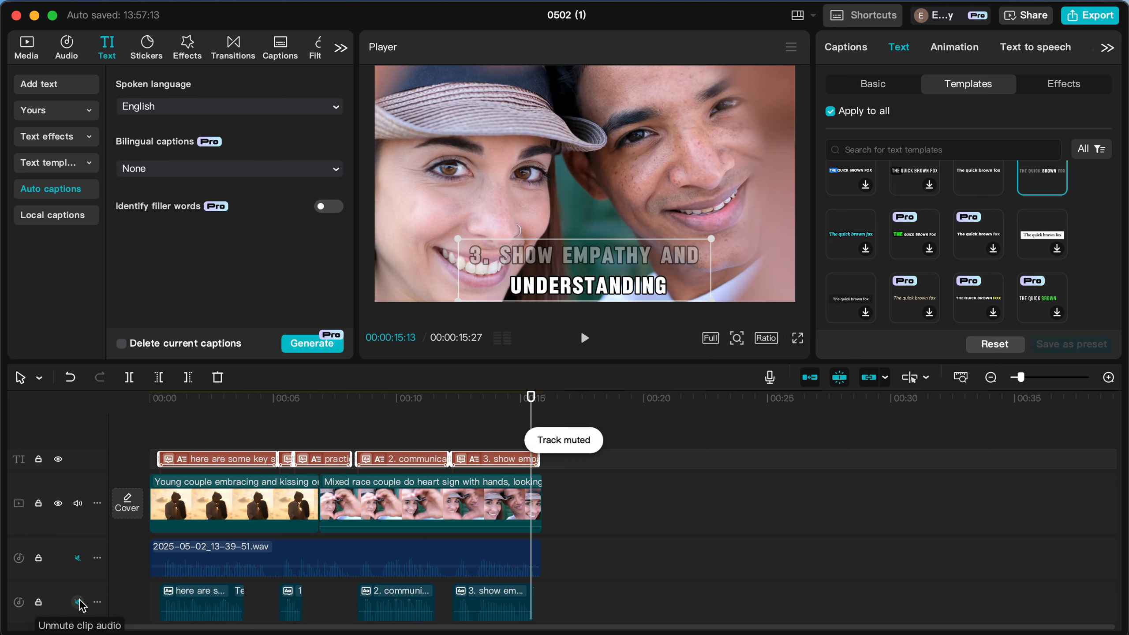
click(78, 558)
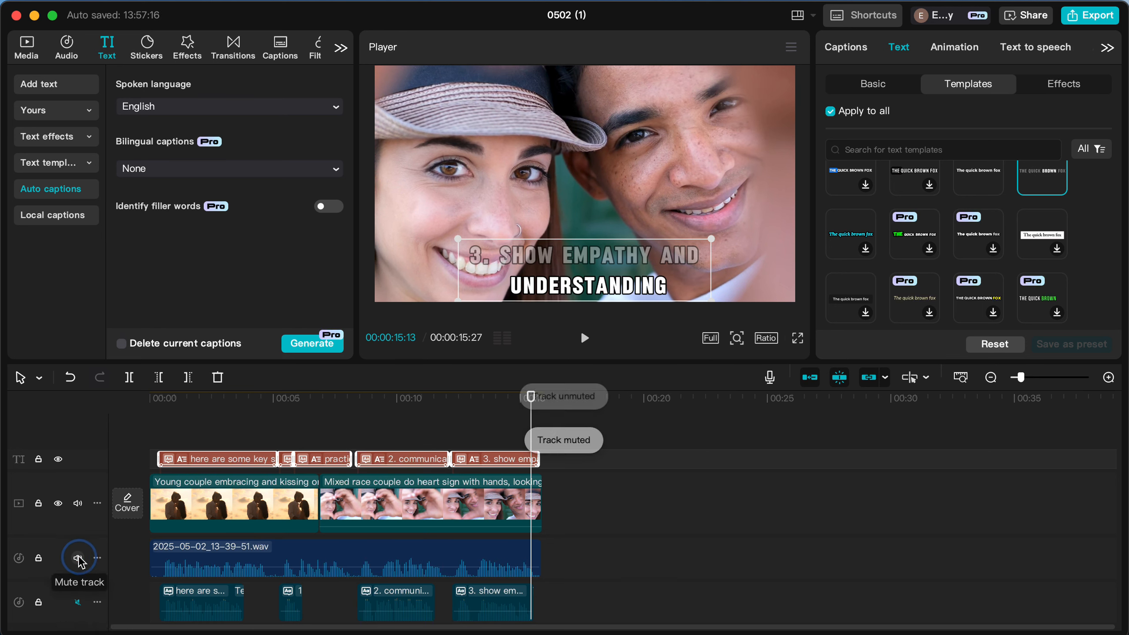
click(159, 440)
key(space)
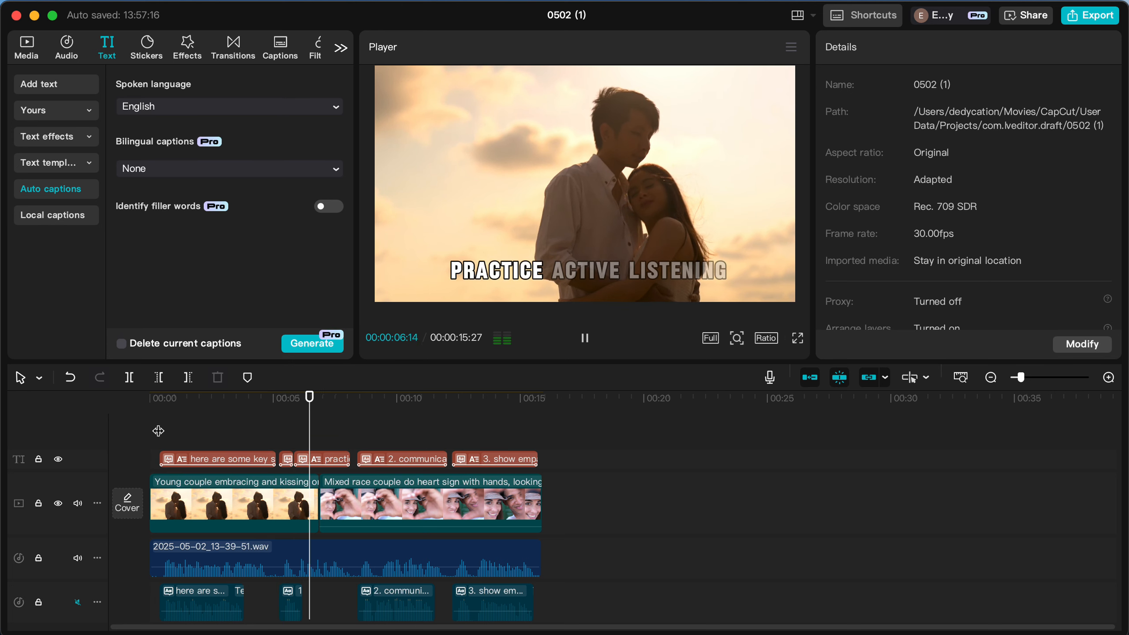
key(space)
Mute the separate text-to-speech track holding the "practice" clip and play the video again from about 5 seconds.
scroll(273, 448, down, 3)
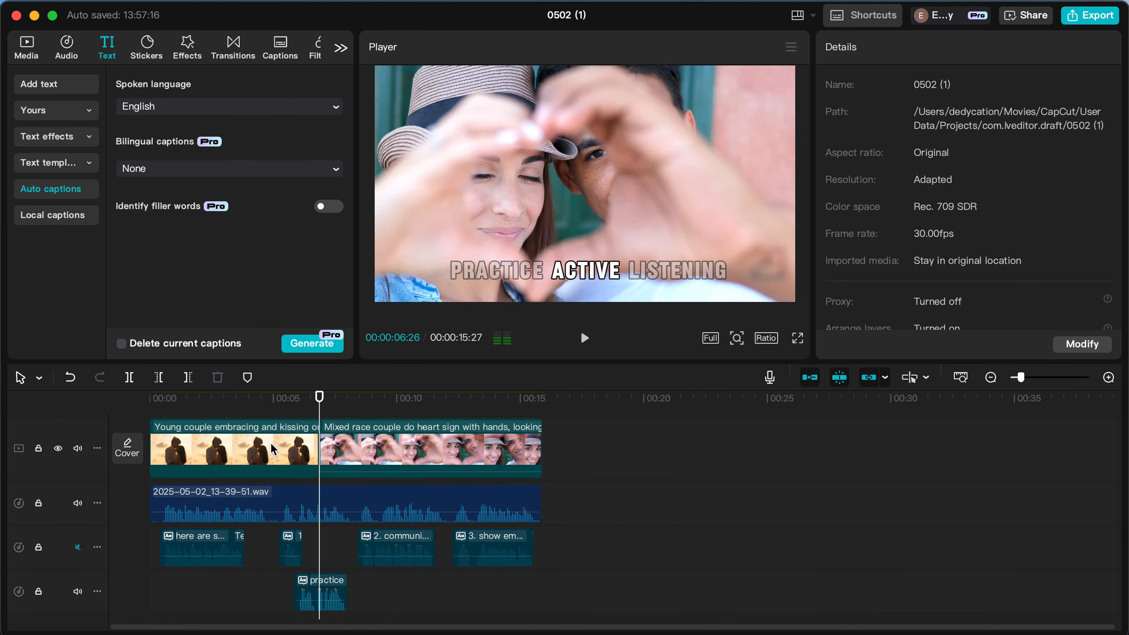
click(77, 590)
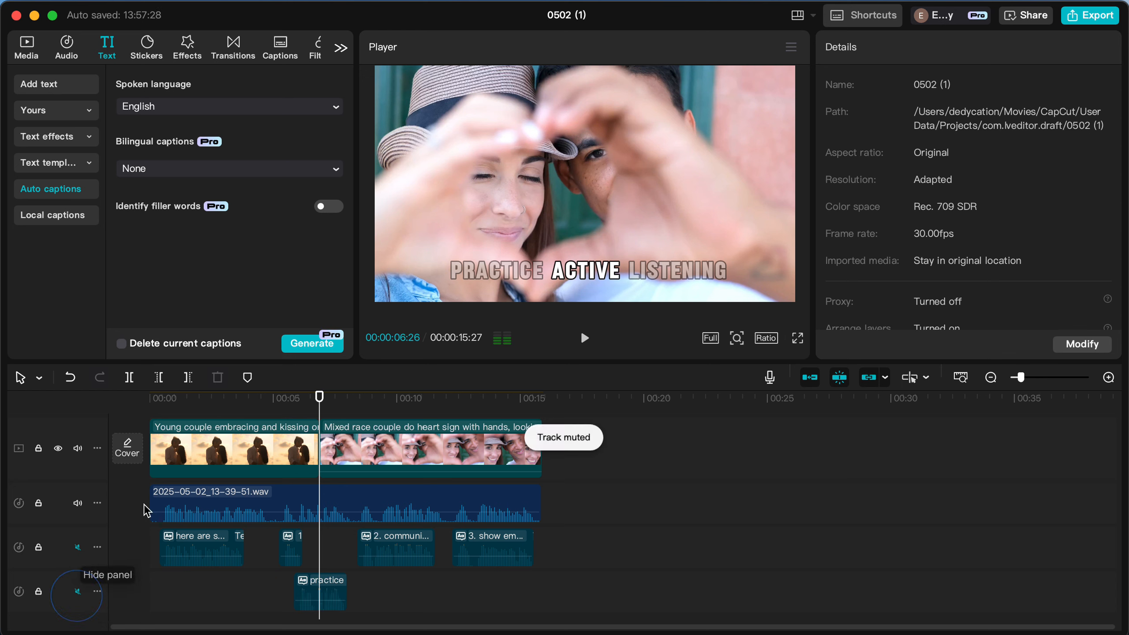
click(292, 403)
key(space)
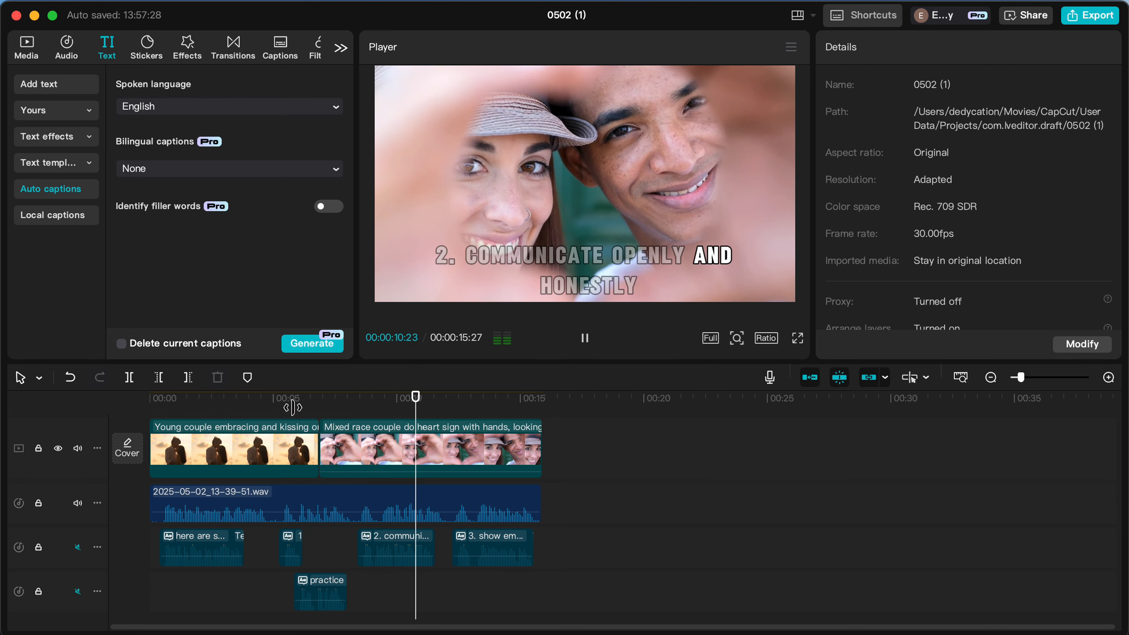
key(space)
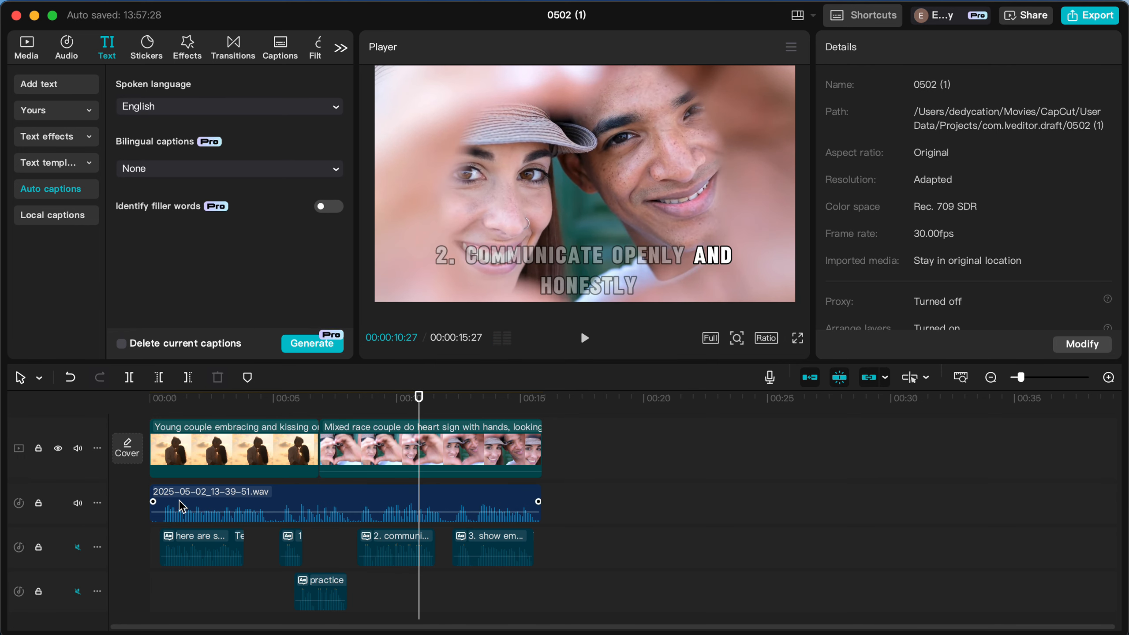
Mute the original recording's track again and unmute both text-to-speech tracks.
scroll(227, 495, up, 1)
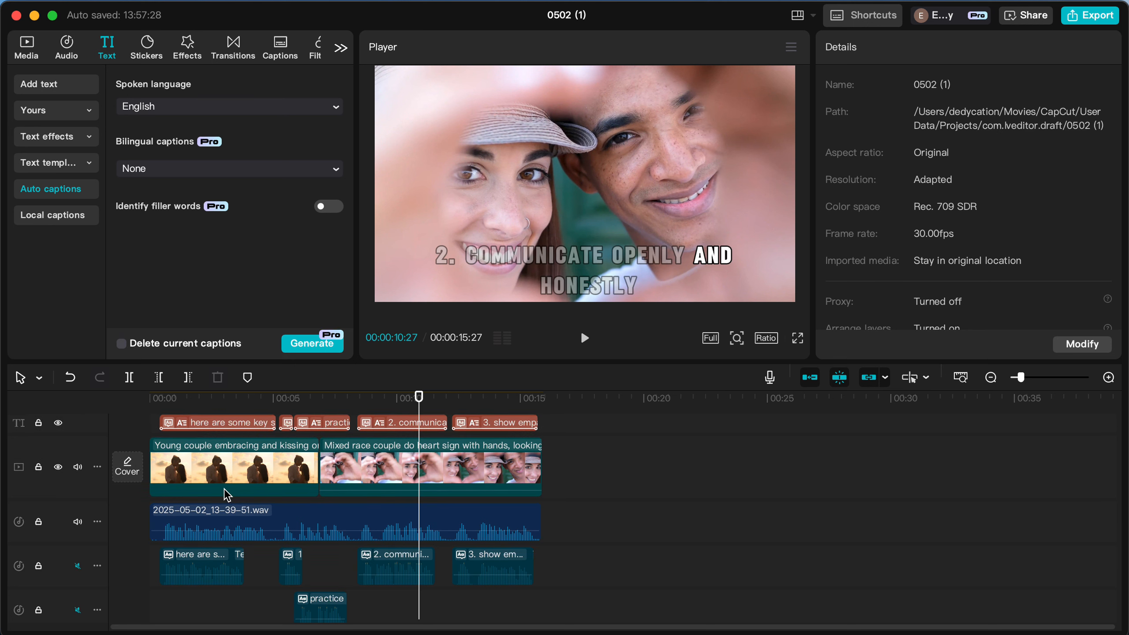
click(77, 523)
click(78, 565)
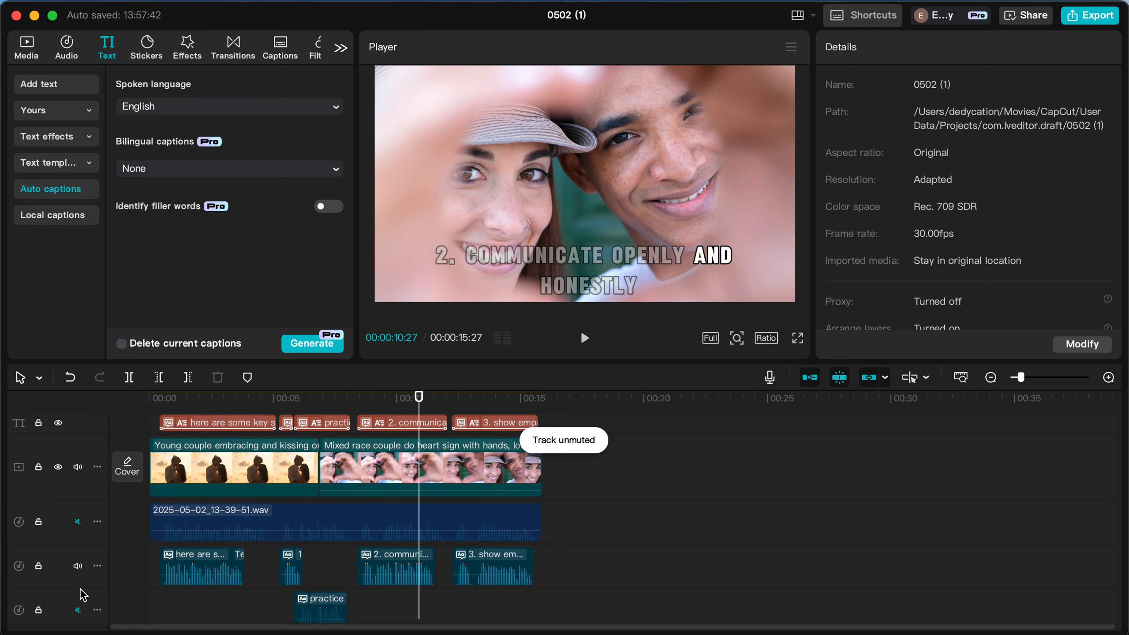
click(78, 610)
click(280, 403)
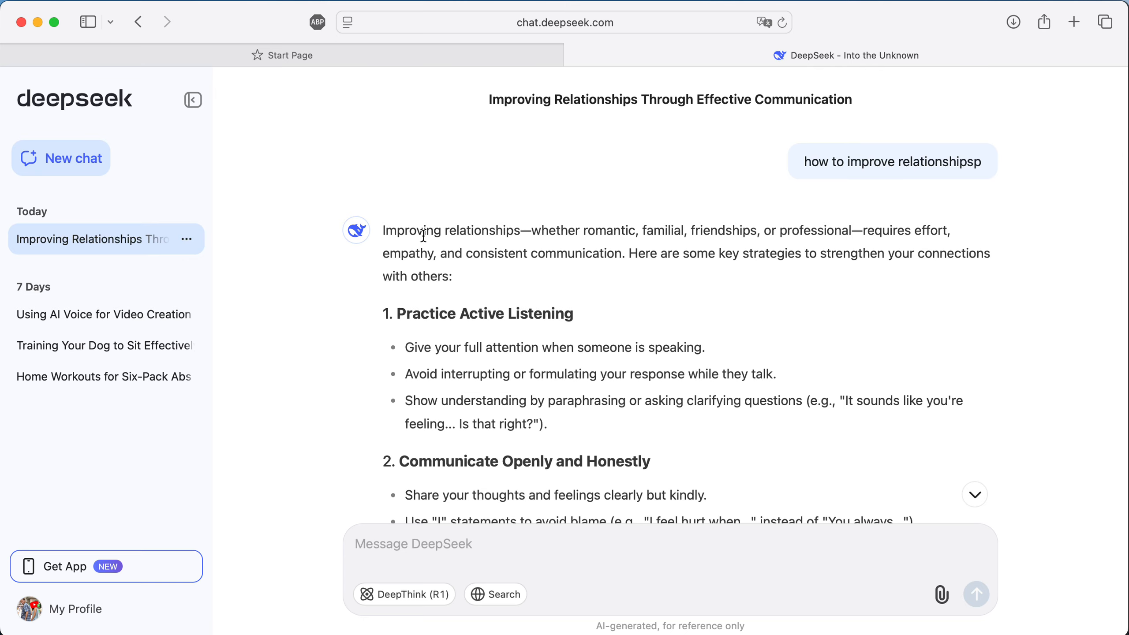
Switch back from the browser to CapCut, export the video under the name "improve realtionship", and close the sharing options without sharing.
click(40, 22)
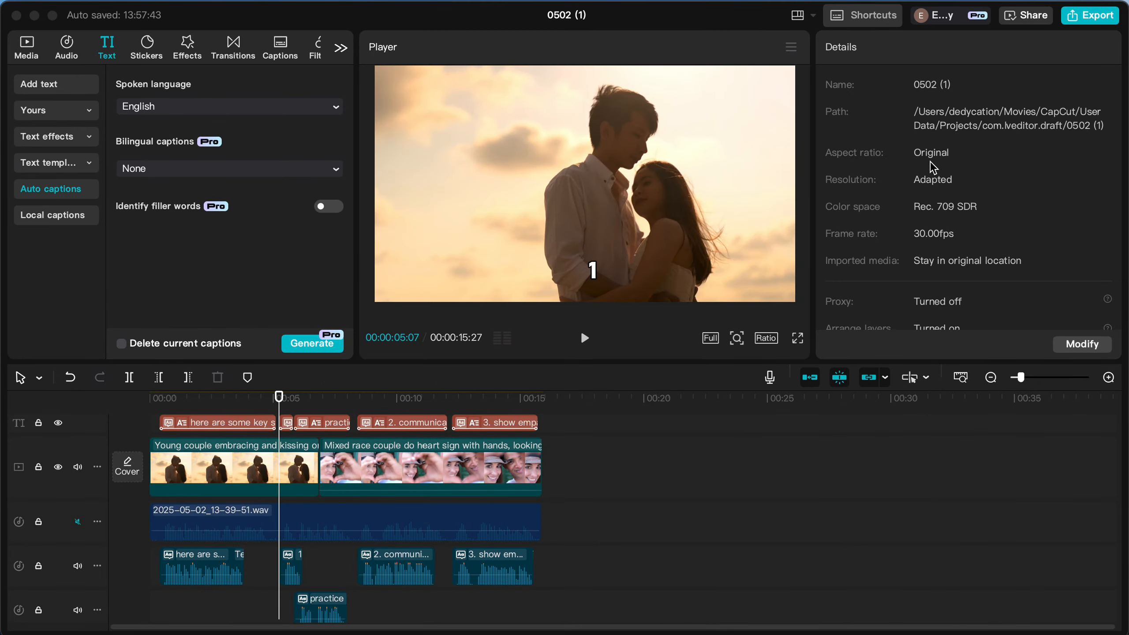
click(1089, 18)
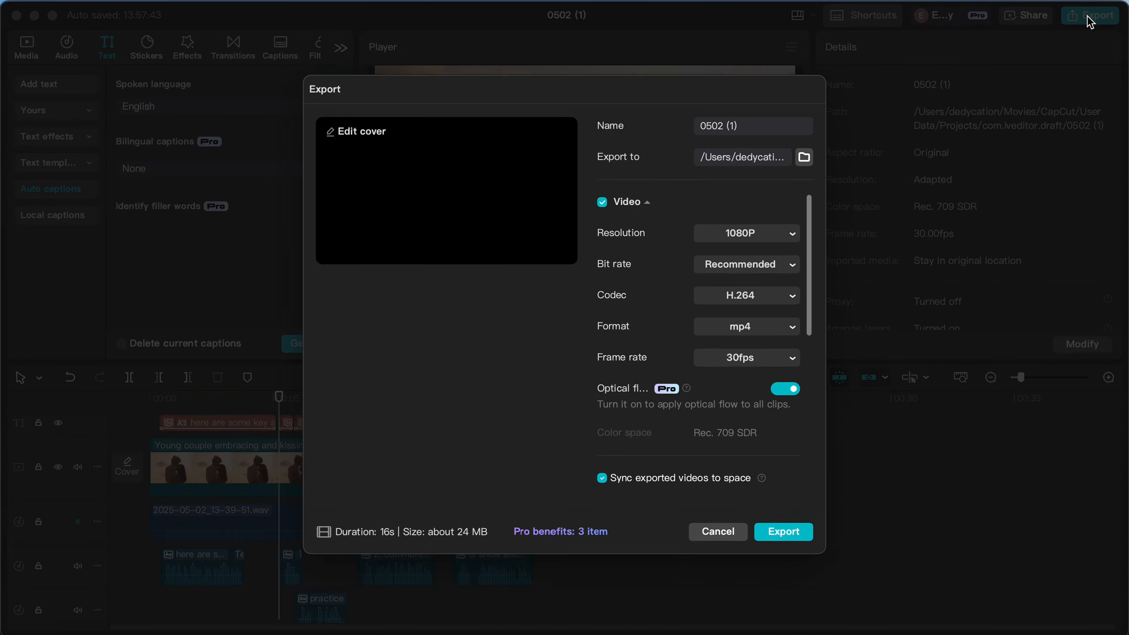
click(717, 100)
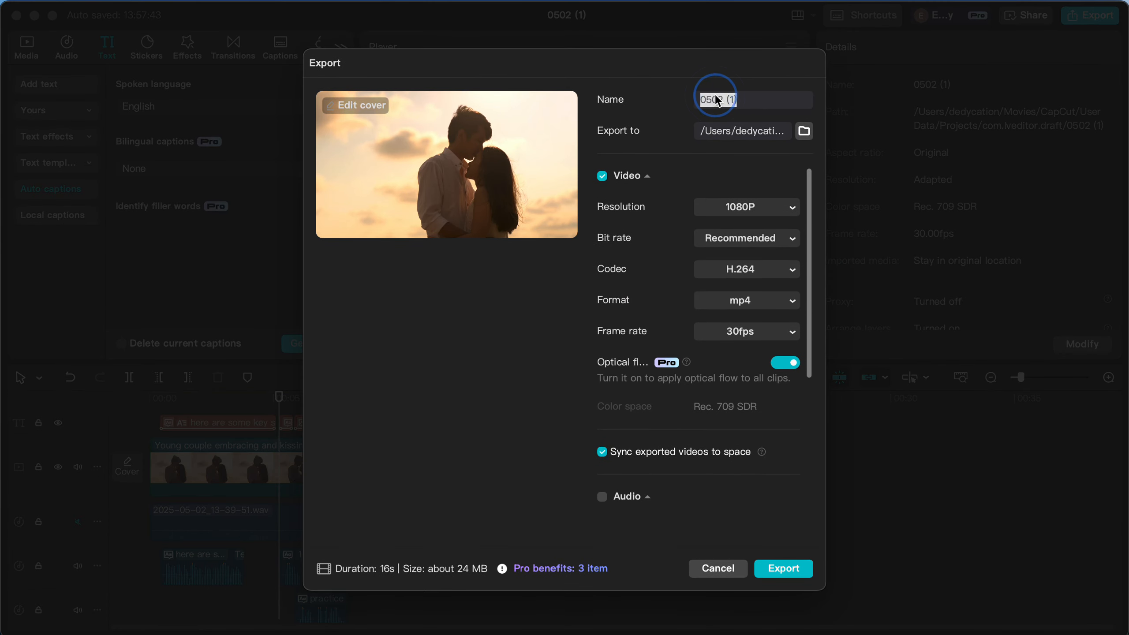
text(improve  realtionship)
key(BackSpace)
text(p)
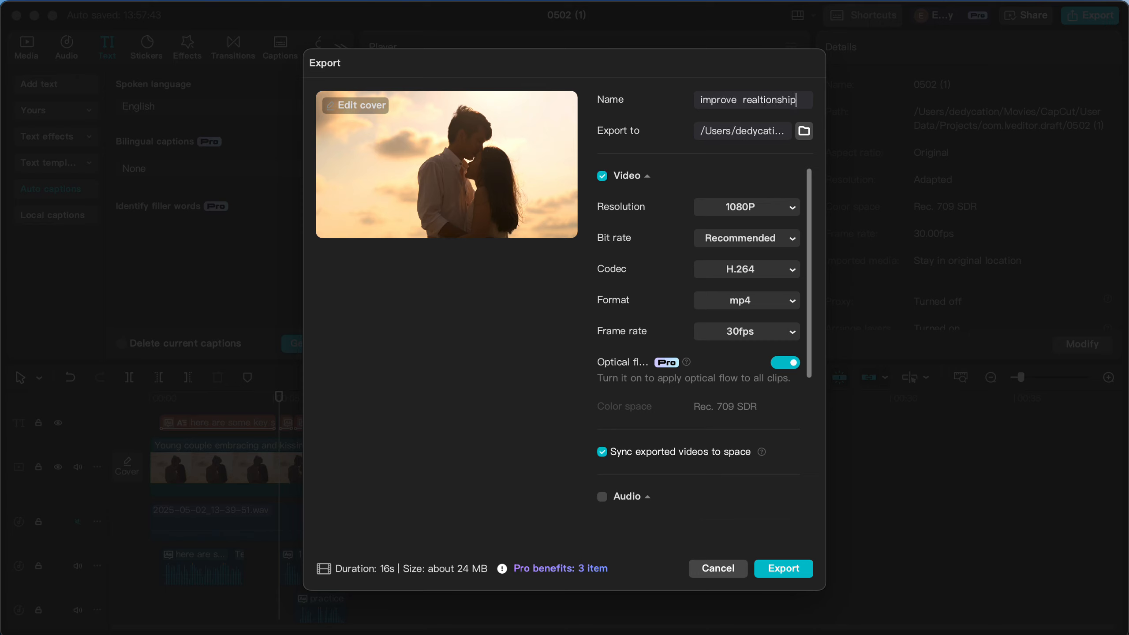
click(783, 568)
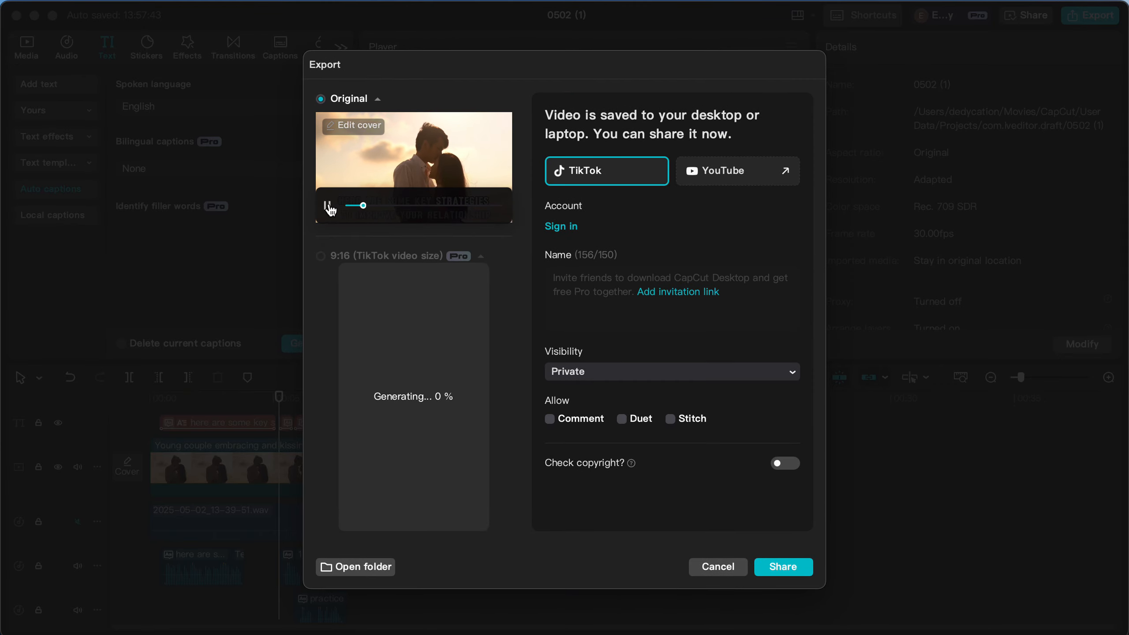
click(719, 568)
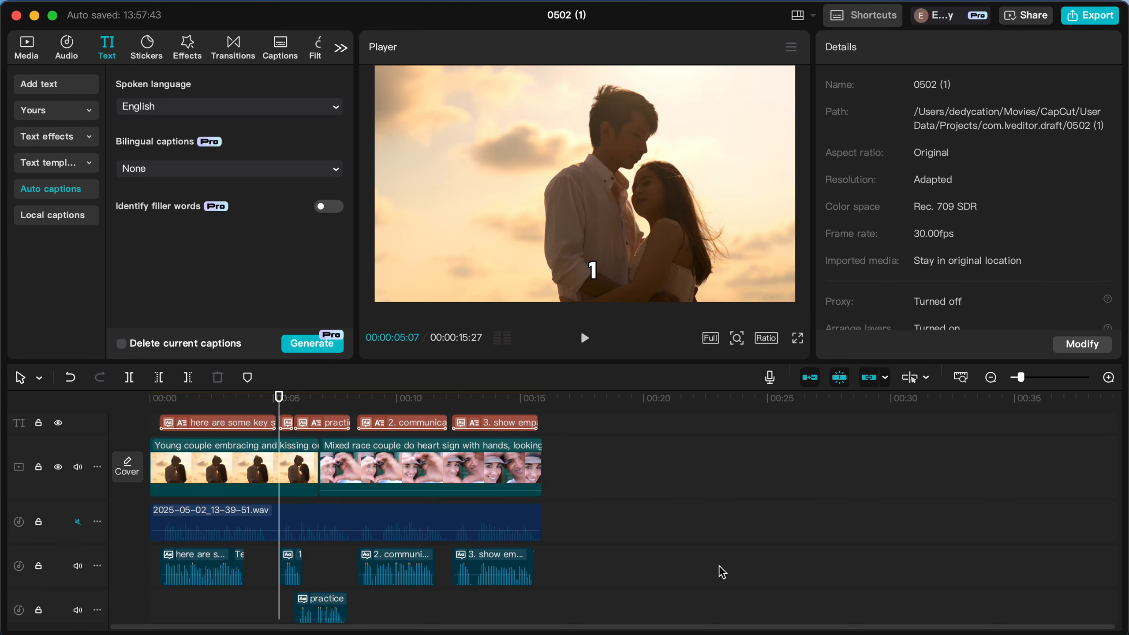